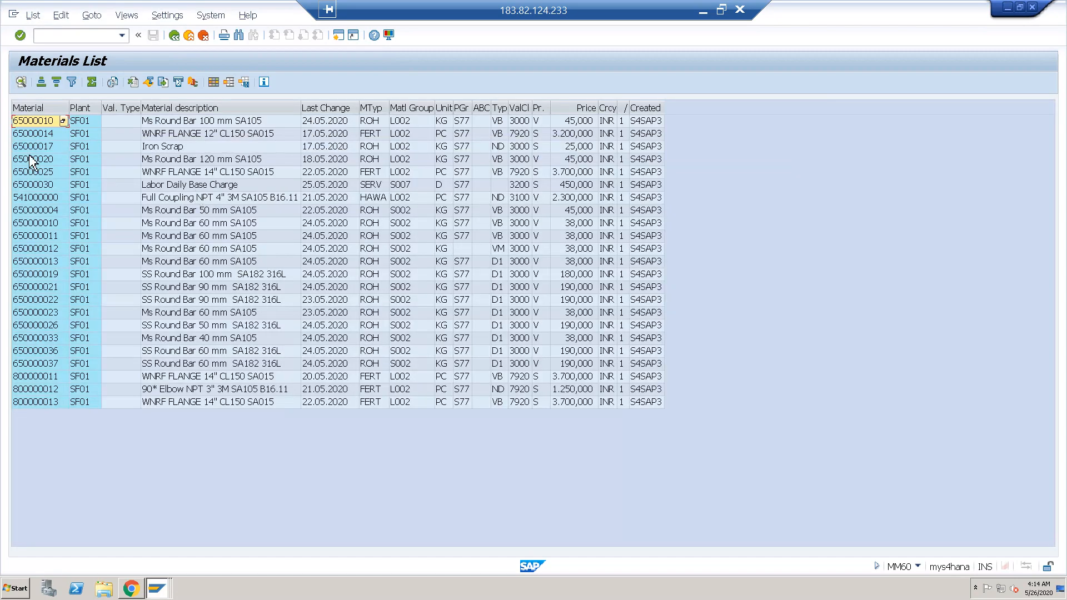
Check the materials 800000013, 800000011 and 65000025 in the plant SF01 materials list and return to its selection screen
{"action": "left_click", "coordinate": [40, 405]}
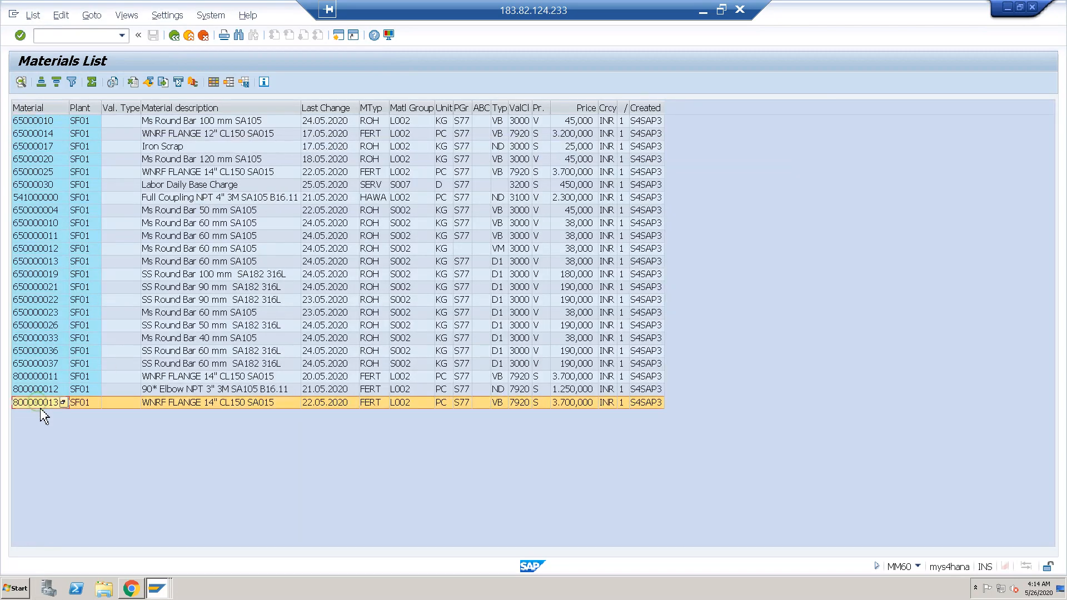
{"action": "left_click", "coordinate": [42, 378]}
{"action": "left_click", "coordinate": [39, 174]}
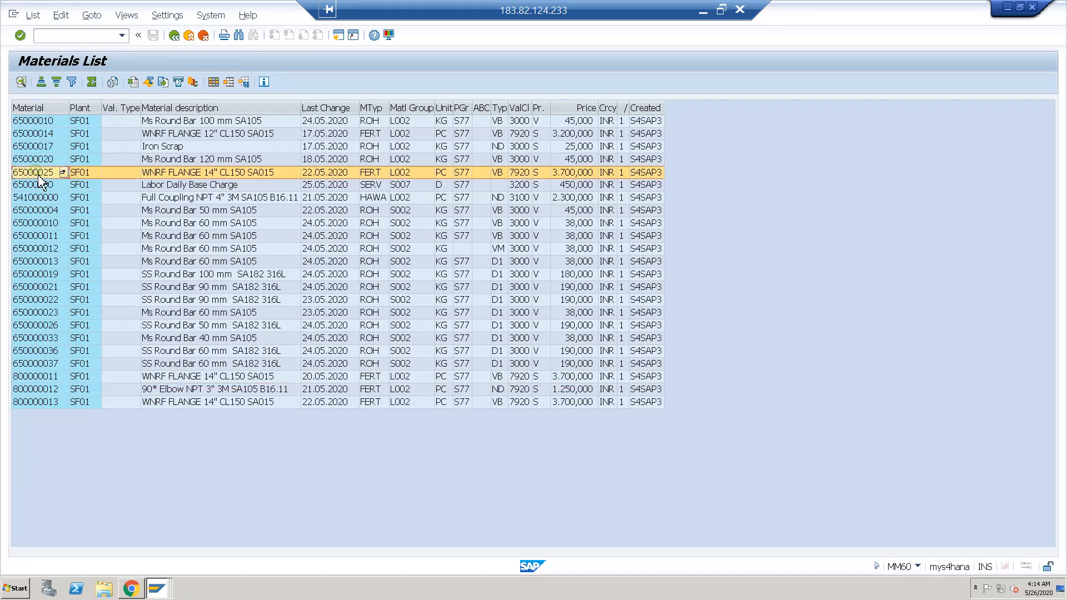
{"action": "left_click", "coordinate": [174, 37]}
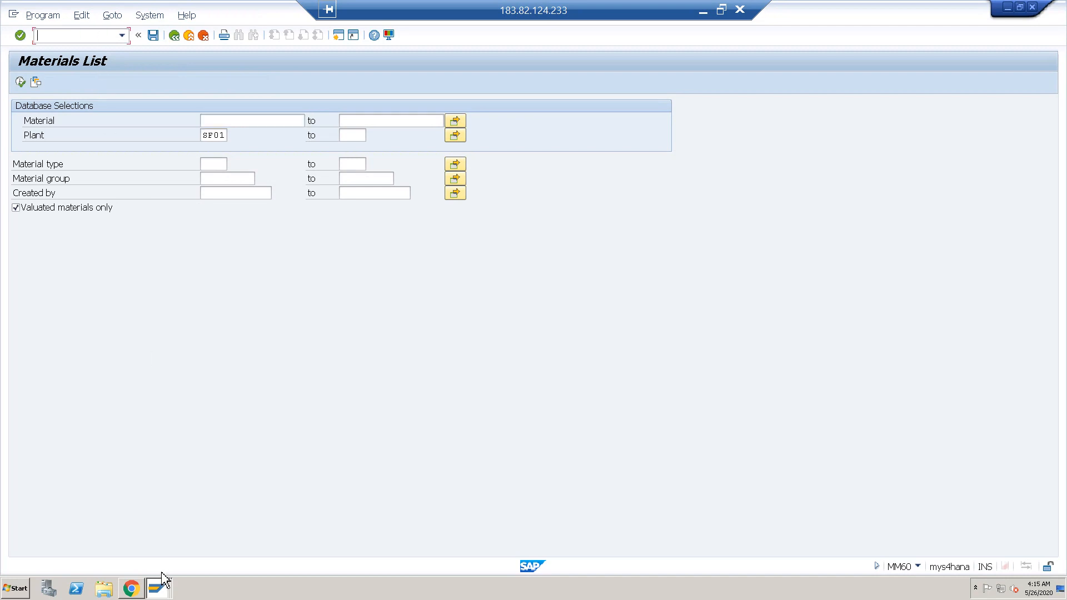
Switch to the SAP Fiori launchpad in Chrome, search the apps for "stock" and expand the results to show more apps
{"action": "left_click", "coordinate": [136, 596]}
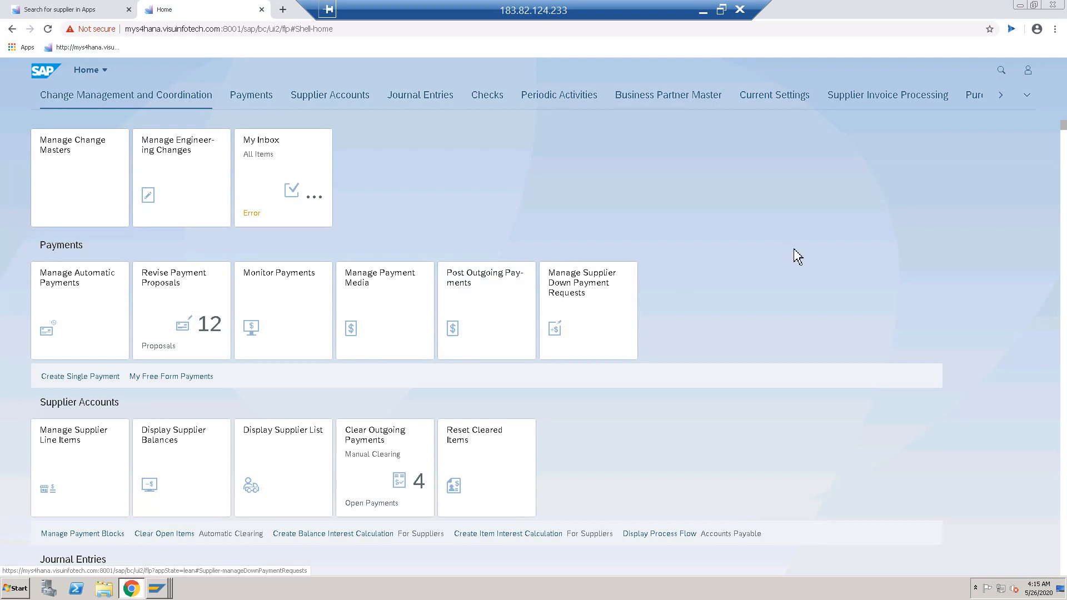
{"action": "left_click", "coordinate": [1027, 96]}
{"action": "left_click", "coordinate": [1007, 76]}
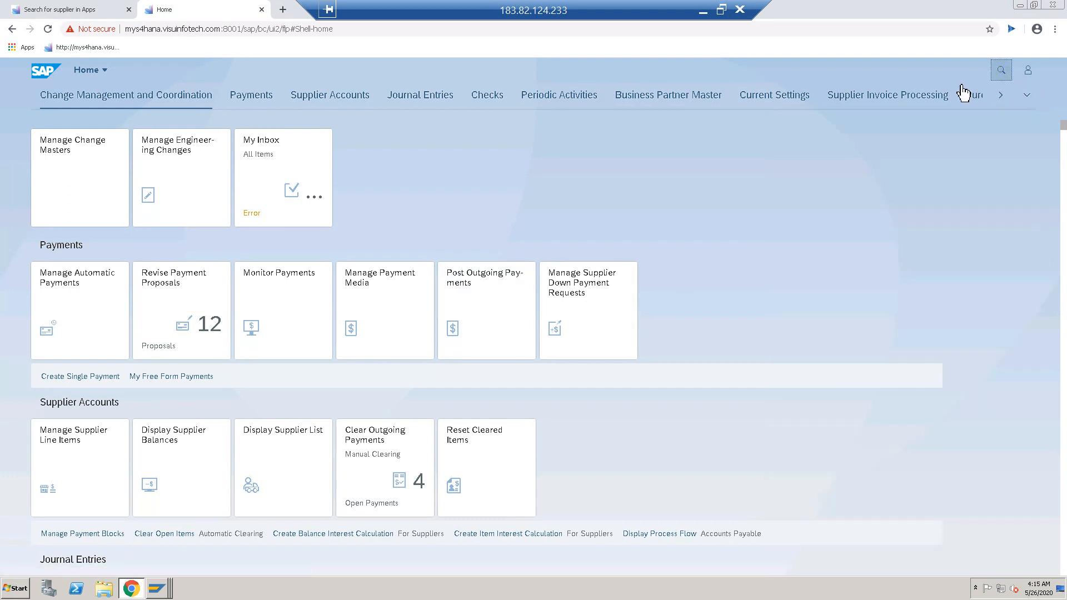
{"action": "type", "text": "stock"}
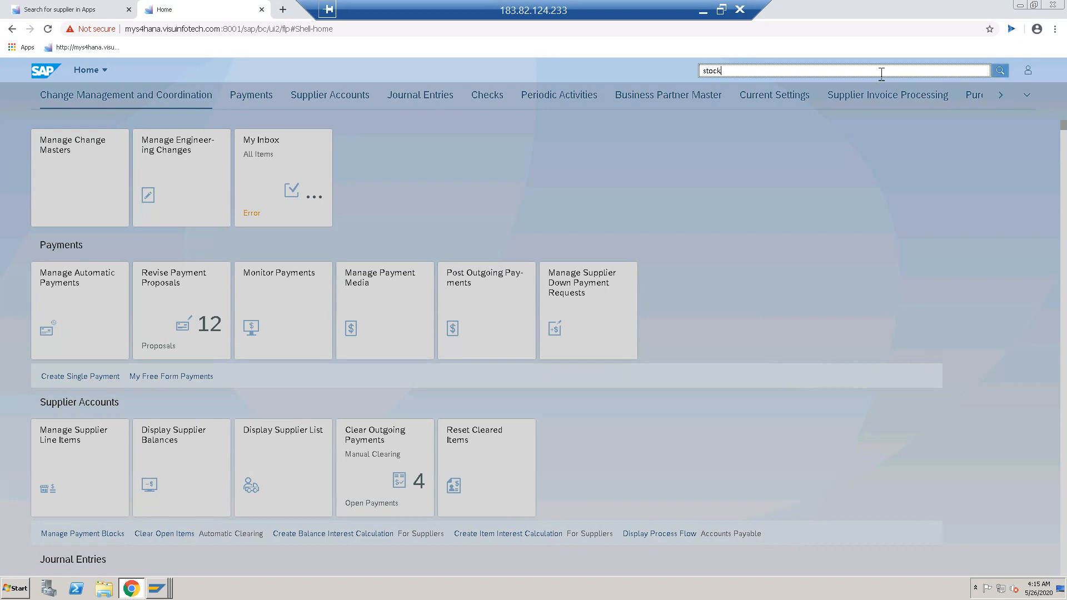
{"action": "key", "text": "Return"}
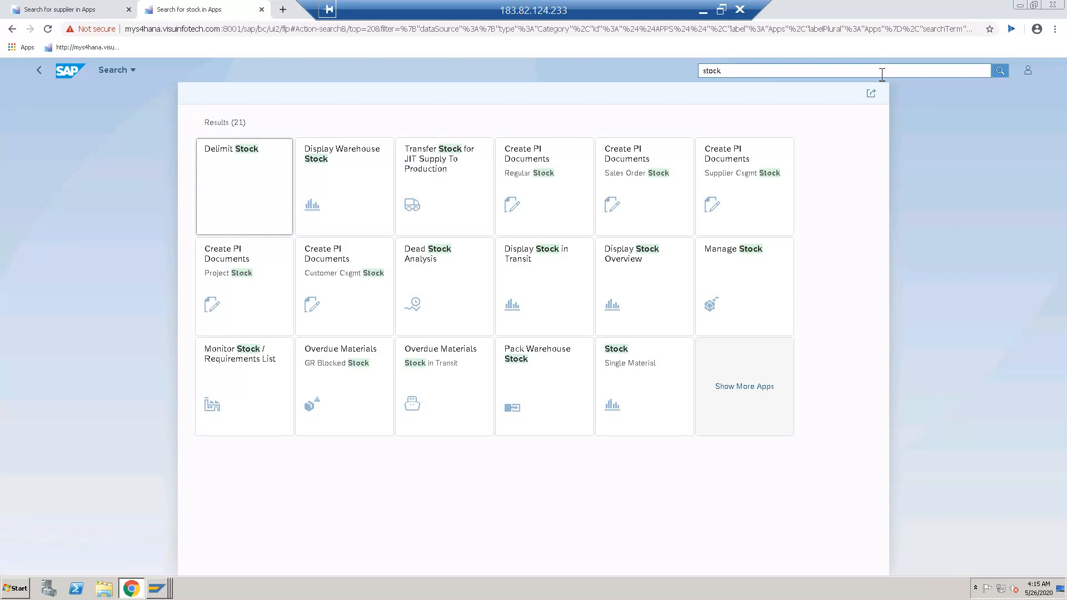
{"action": "left_click", "coordinate": [761, 419]}
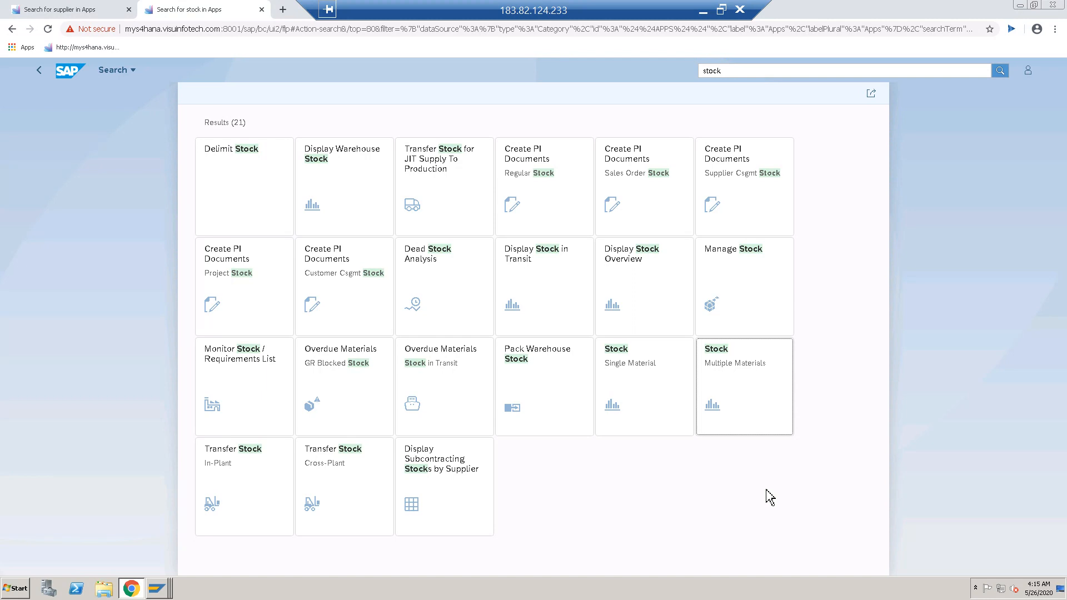
Open the Stock - Single Material app and display the stock of material 800000011, found by searching materials for "wnrf*"
{"action": "left_click", "coordinate": [614, 403]}
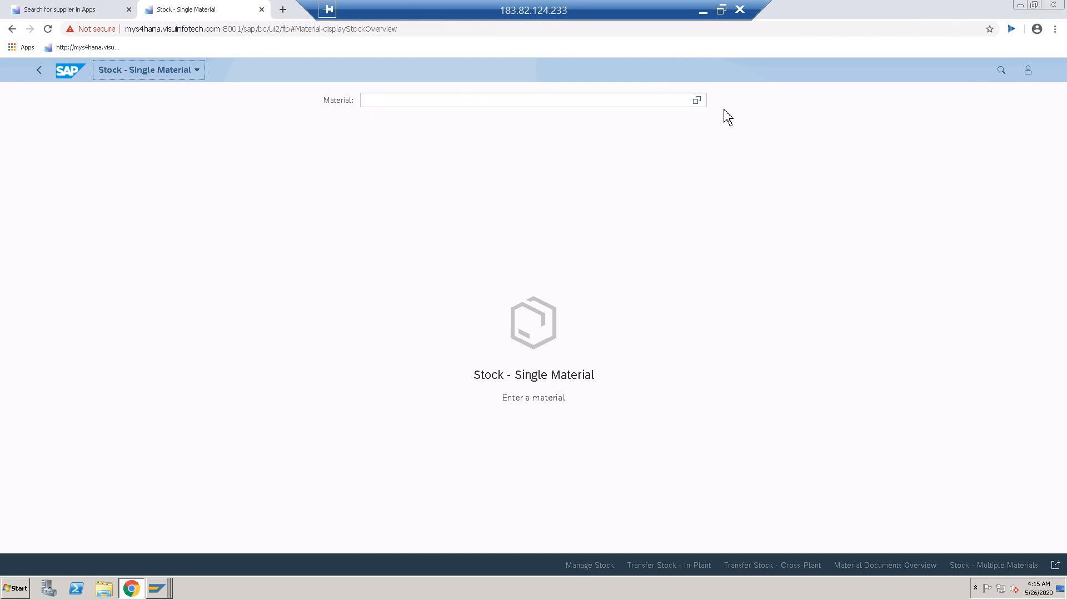
{"action": "left_click", "coordinate": [702, 103]}
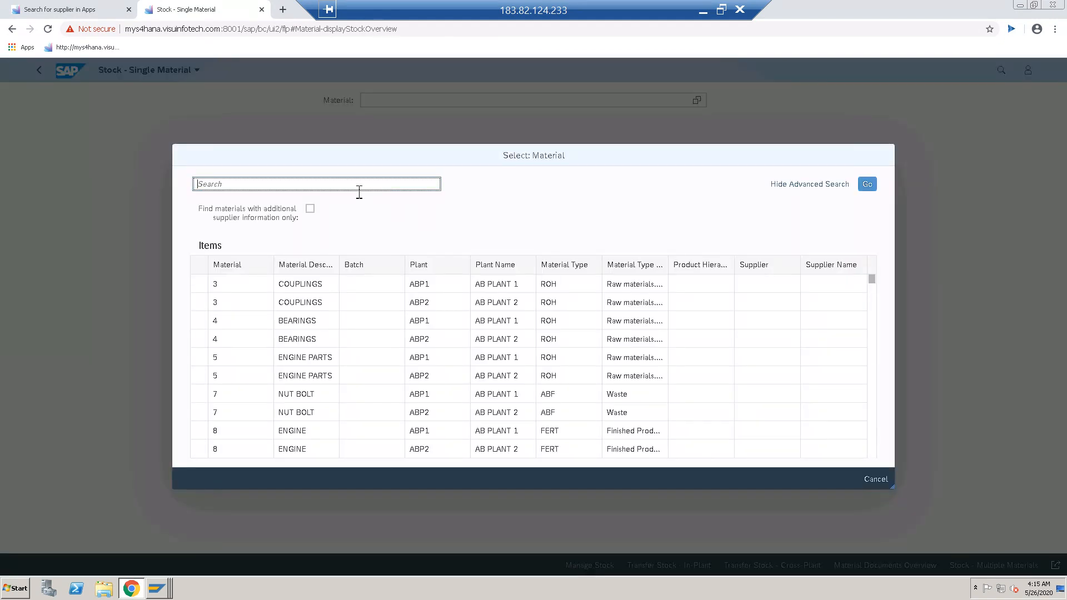
{"action": "type", "text": "wnrf*"}
{"action": "key", "text": "Return"}
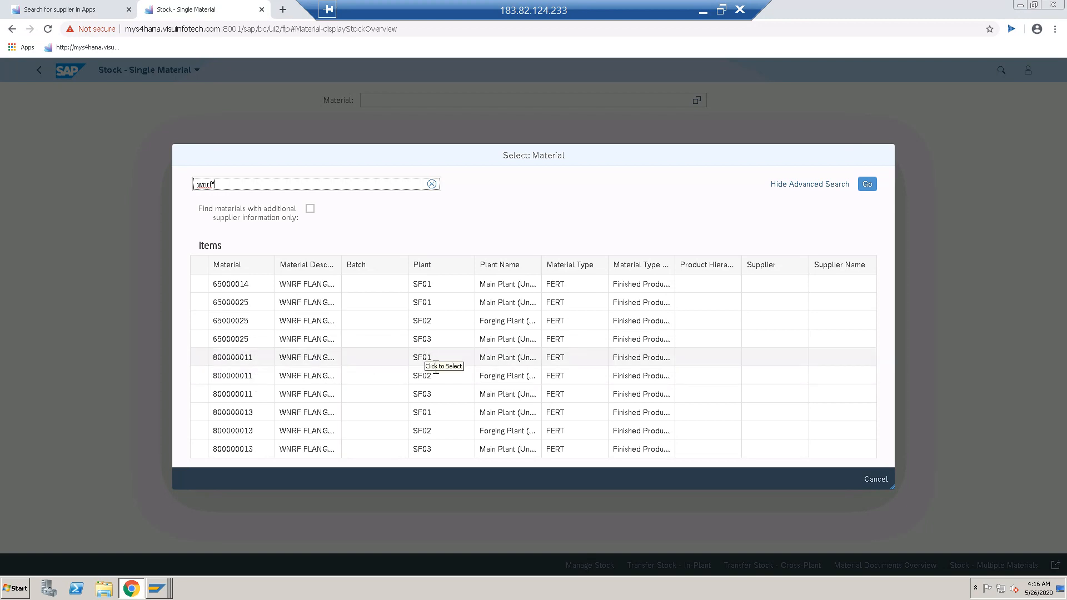
{"action": "left_click", "coordinate": [237, 358]}
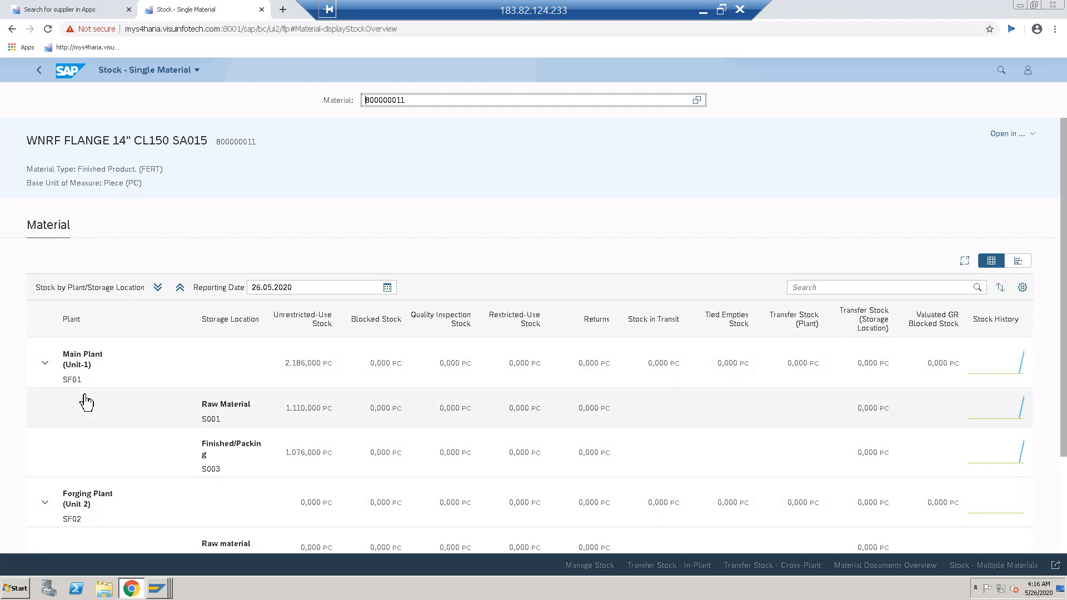
Open the Stock - Multiple Materials app and list the stock of all materials for plant SF01
{"action": "left_click", "coordinate": [46, 72]}
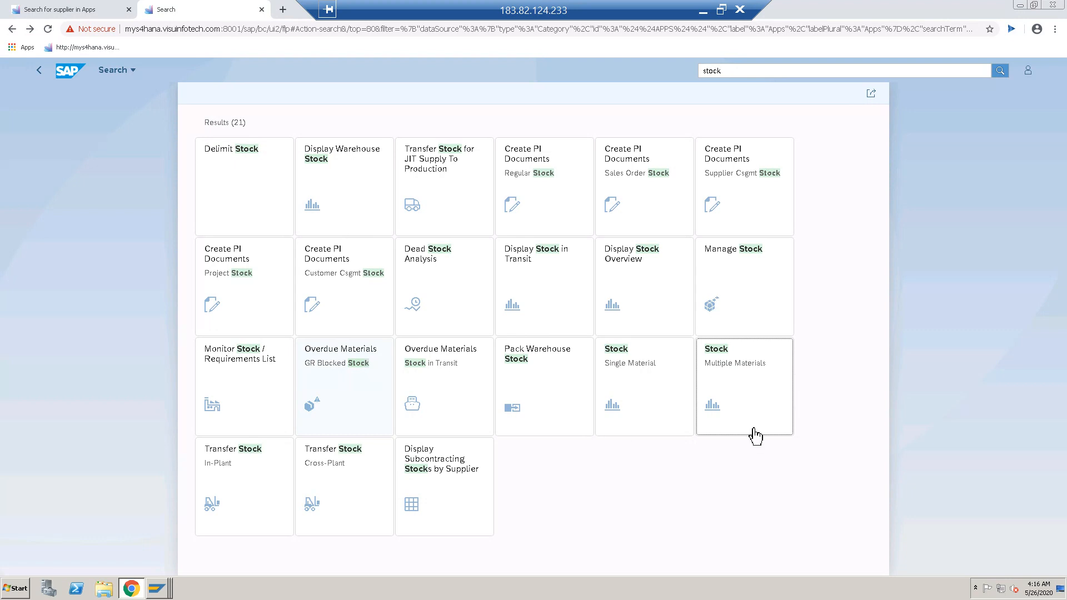
{"action": "left_click", "coordinate": [754, 418]}
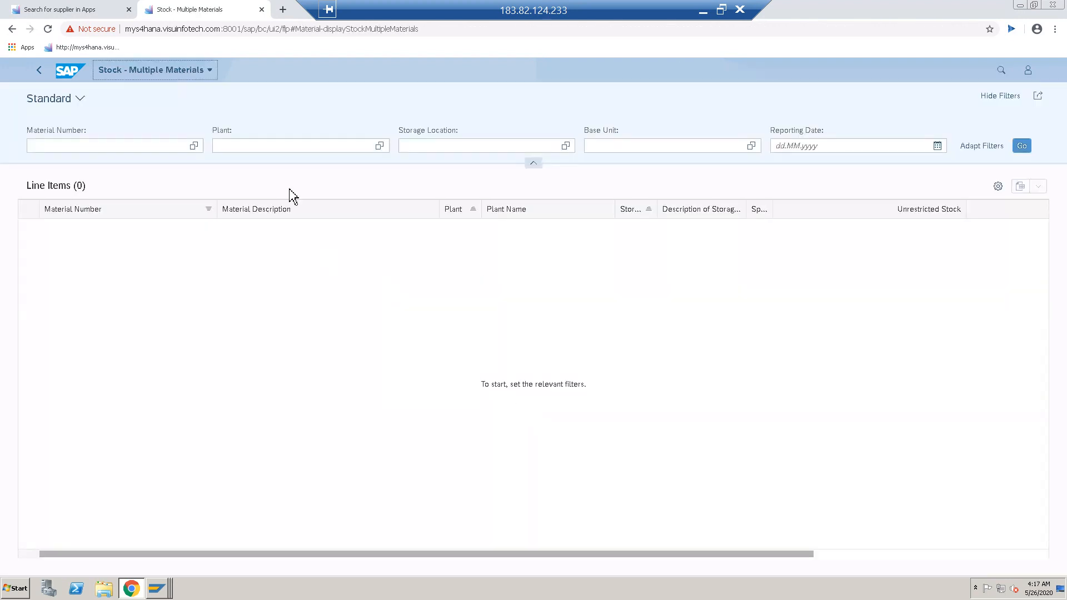
{"action": "left_click", "coordinate": [264, 154]}
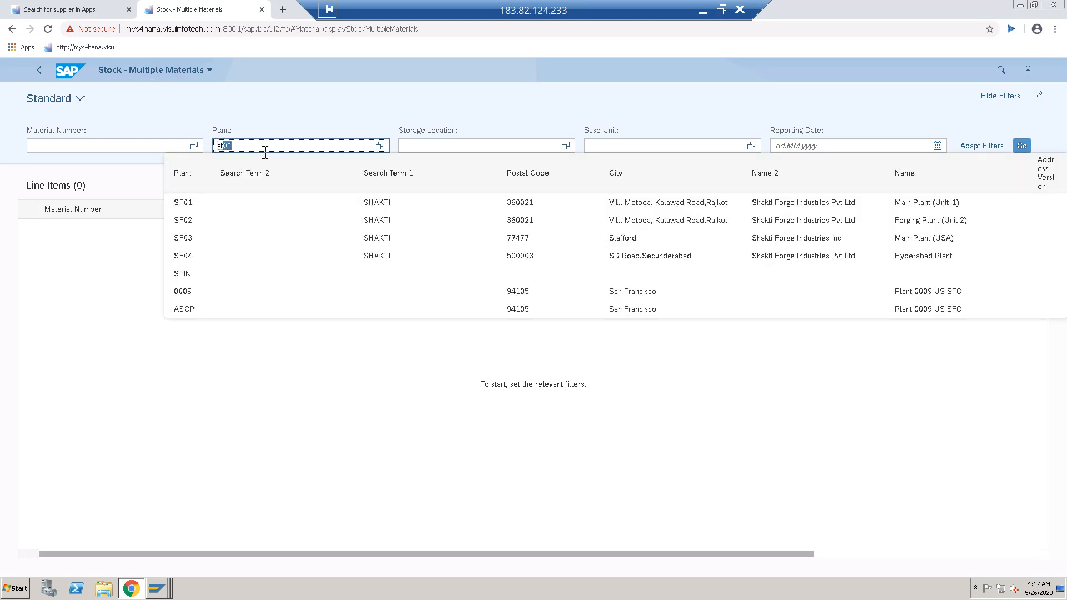
{"action": "type", "text": "sf01"}
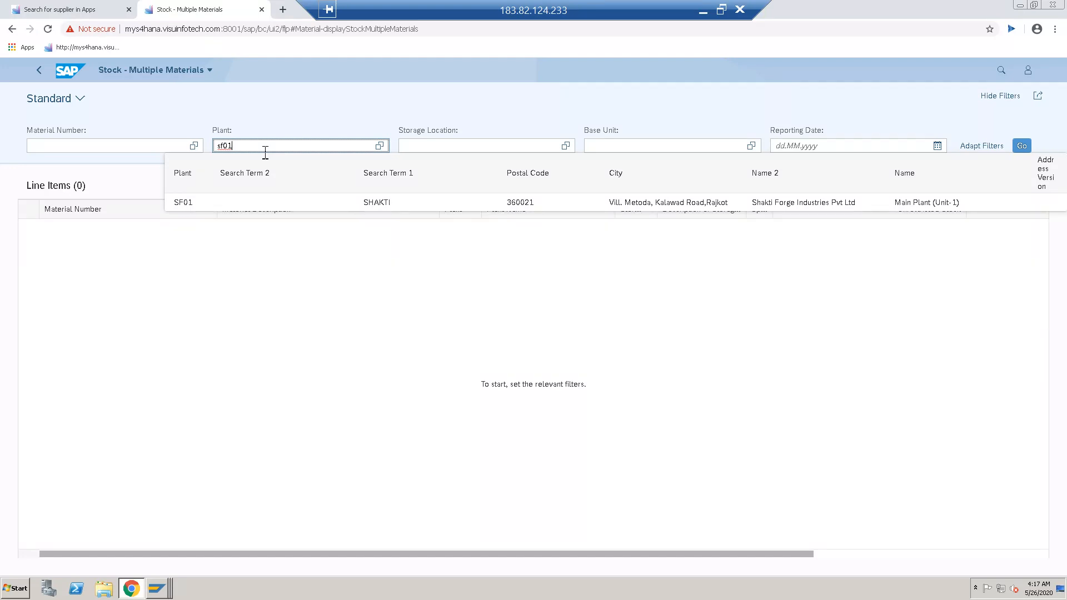
{"action": "key", "text": "Return"}
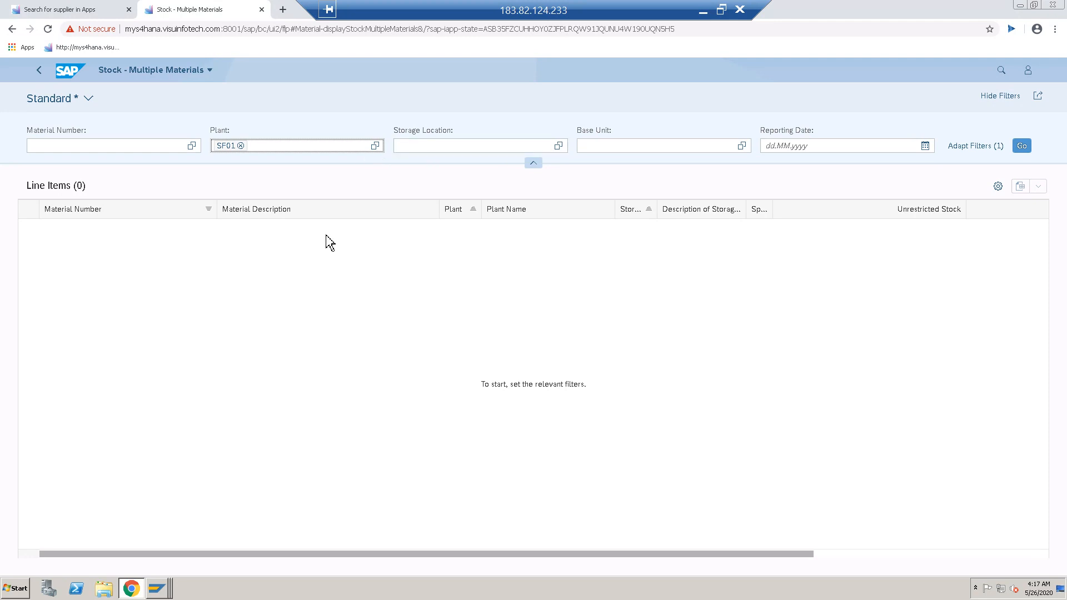
{"action": "left_click", "coordinate": [1023, 148]}
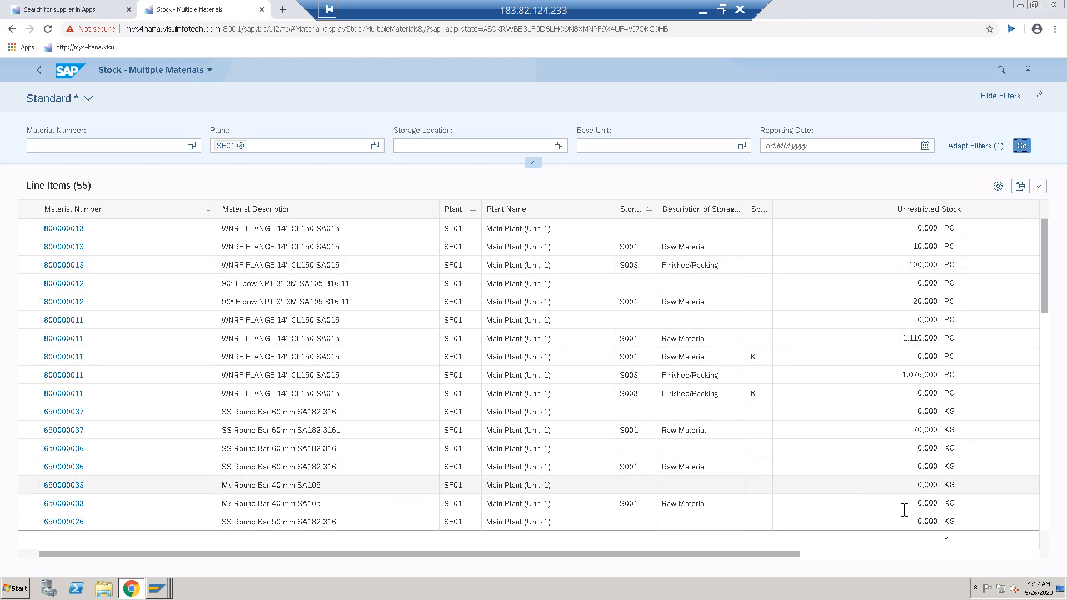
Return to the launchpad home page and open Transfer Stock - Cross-Plant from the Warehouse Processing group
{"action": "left_click", "coordinate": [40, 71]}
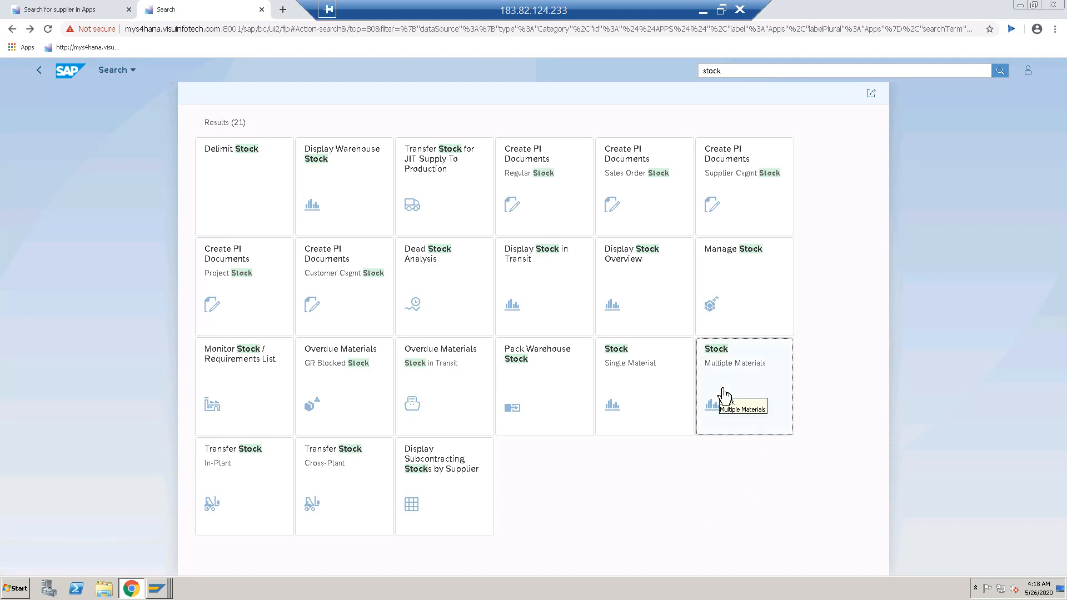
{"action": "left_click", "coordinate": [77, 74]}
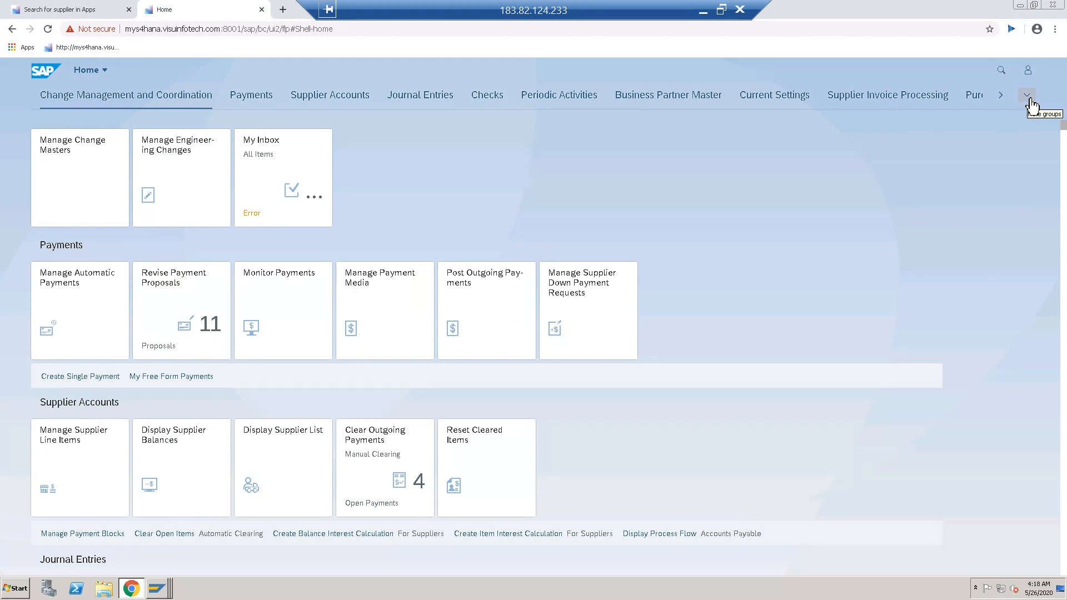
{"action": "left_click", "coordinate": [1027, 98]}
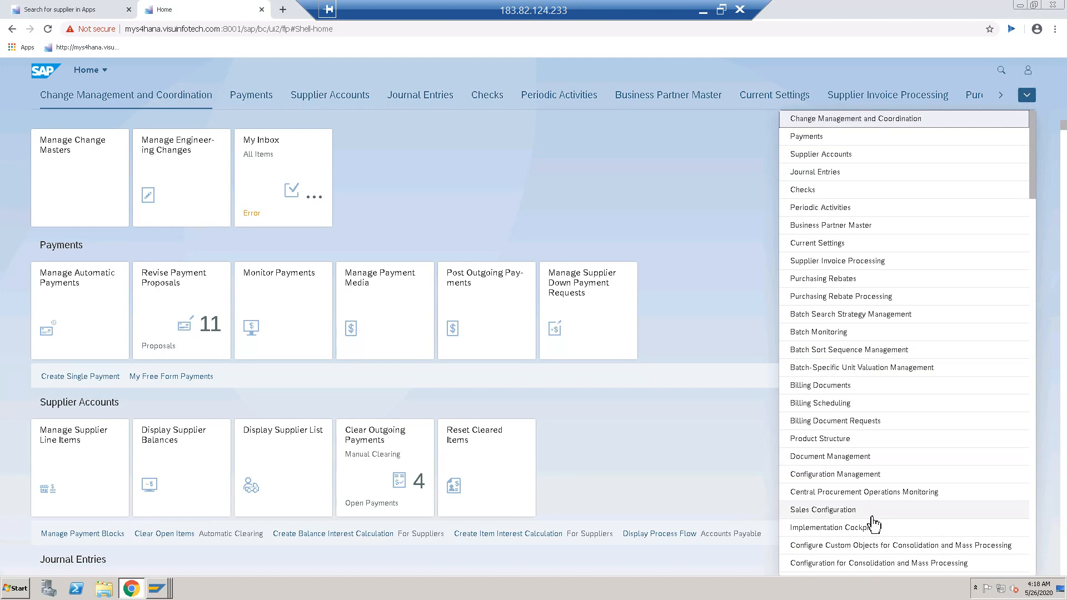
{"action": "scroll", "coordinate": [874, 524], "scroll_direction": "down", "scroll_amount": 6}
{"action": "scroll", "coordinate": [873, 524], "scroll_direction": "down", "scroll_amount": 5}
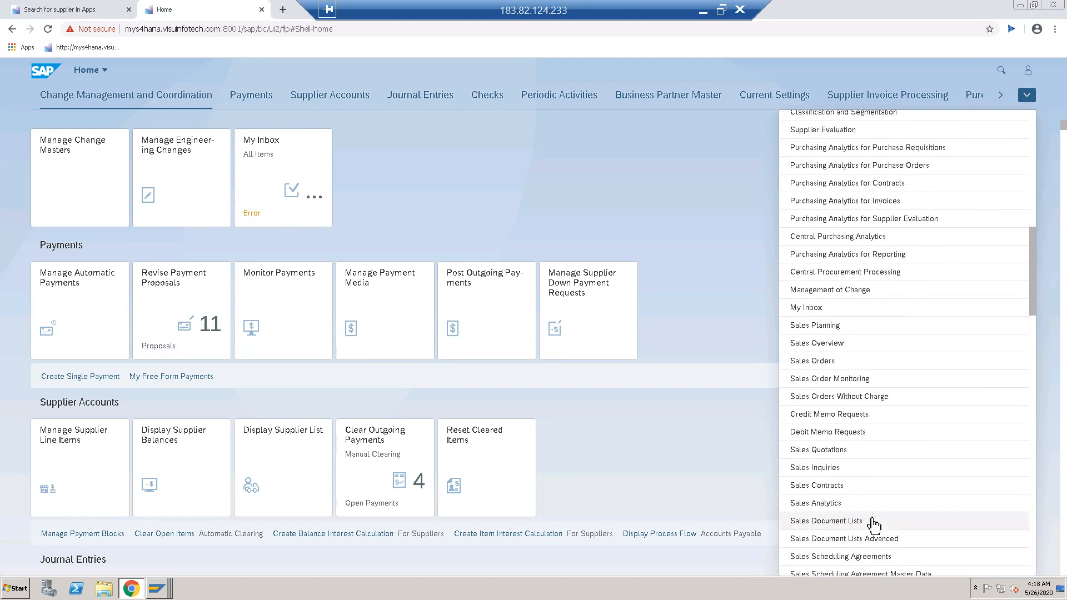
{"action": "scroll", "coordinate": [873, 523], "scroll_direction": "down", "scroll_amount": 6}
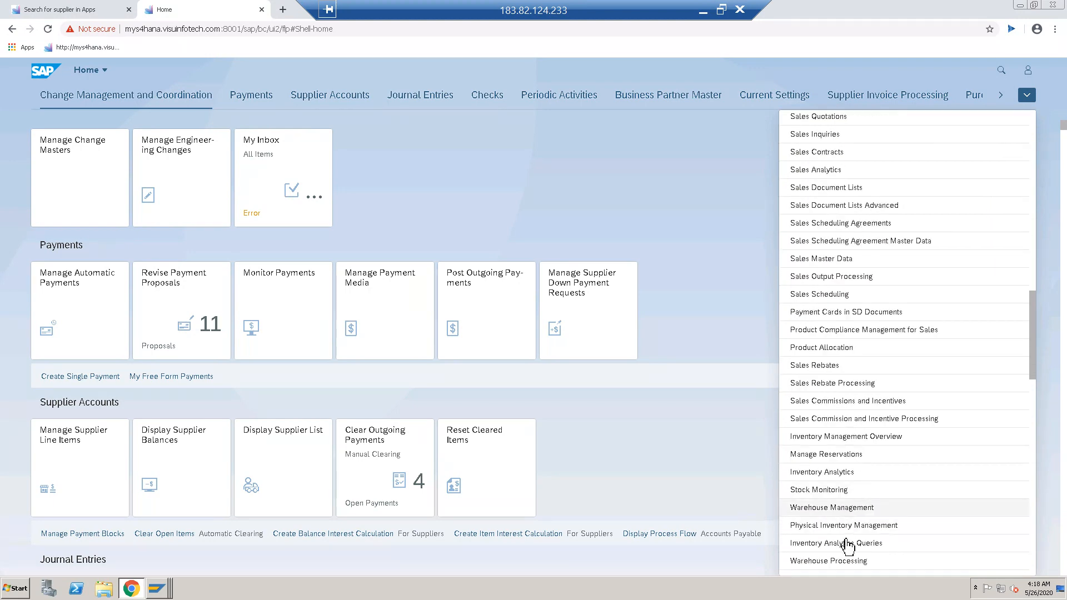
{"action": "left_click", "coordinate": [839, 567]}
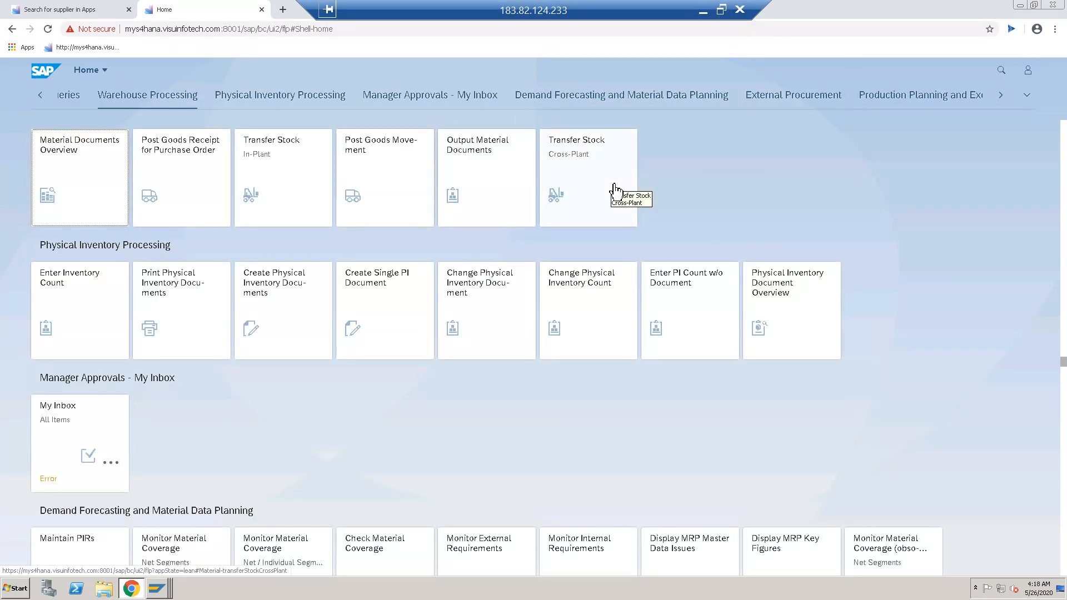
{"action": "left_click", "coordinate": [614, 191]}
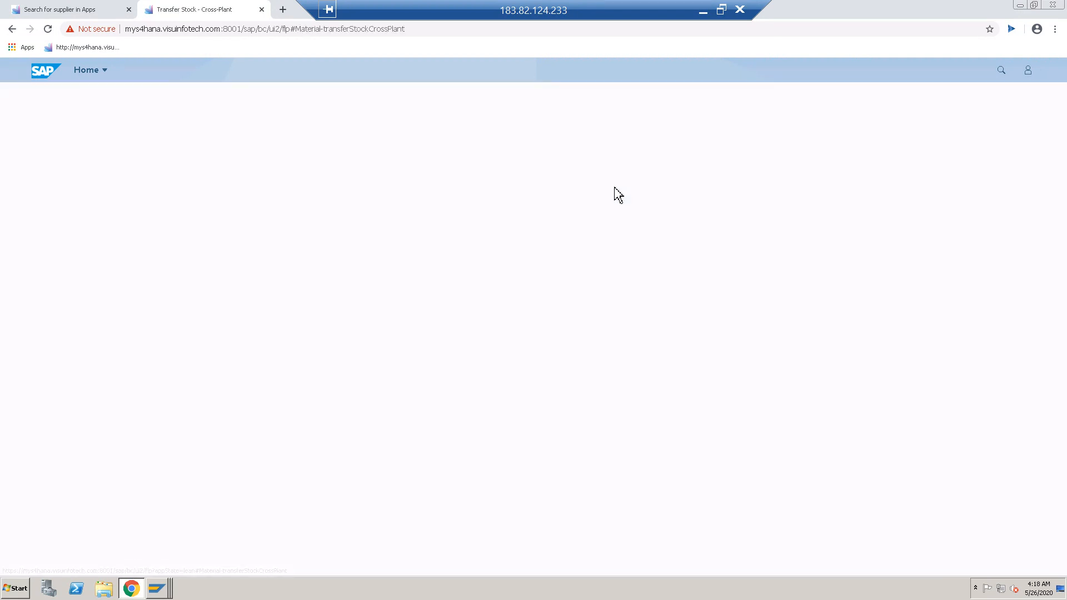
Search the materials for "wnrf*" and choose material 800000011 for the cross-plant transfer
{"action": "left_click", "coordinate": [697, 101]}
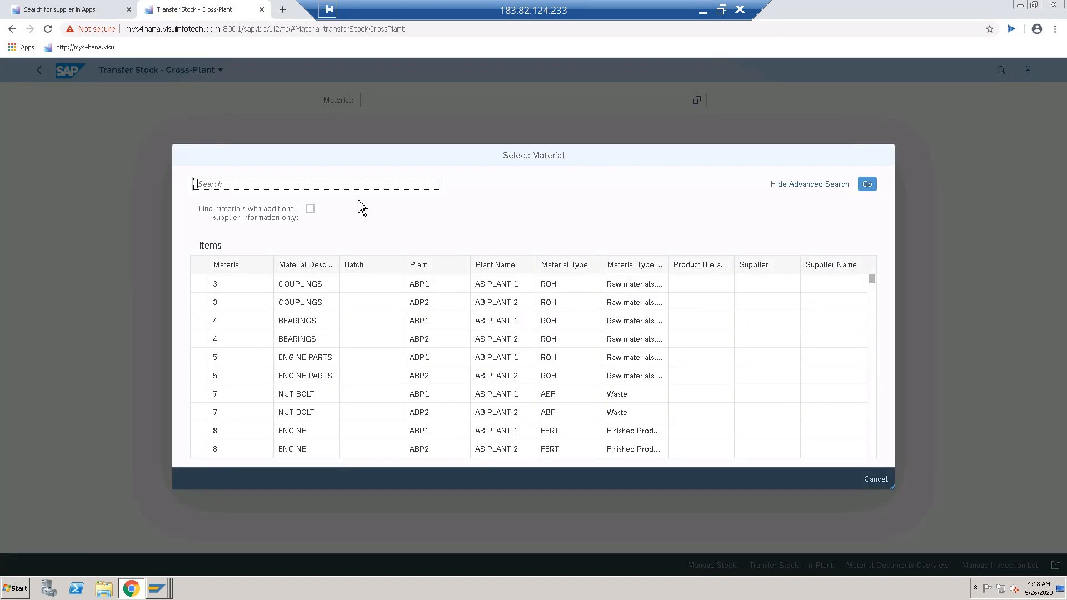
{"action": "type", "text": "wnrf*"}
{"action": "key", "text": "Return"}
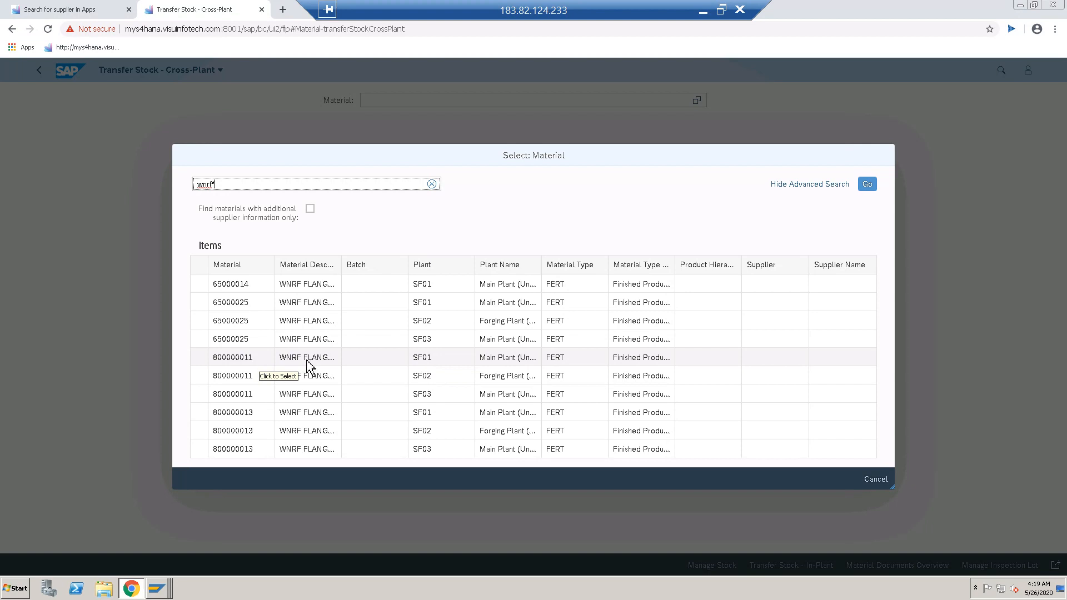
{"action": "left_click", "coordinate": [255, 359]}
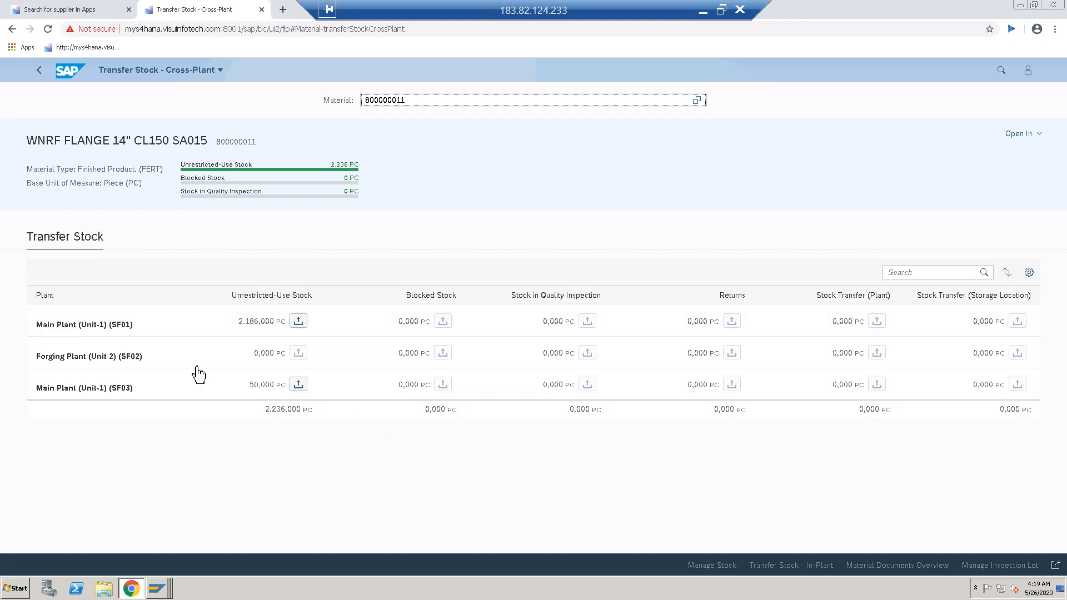
Post a transfer of 7 PC of unrestricted-use stock from Main Plant SF01 to Forging Plant SF02 and close the confirmation
{"action": "left_click", "coordinate": [305, 322]}
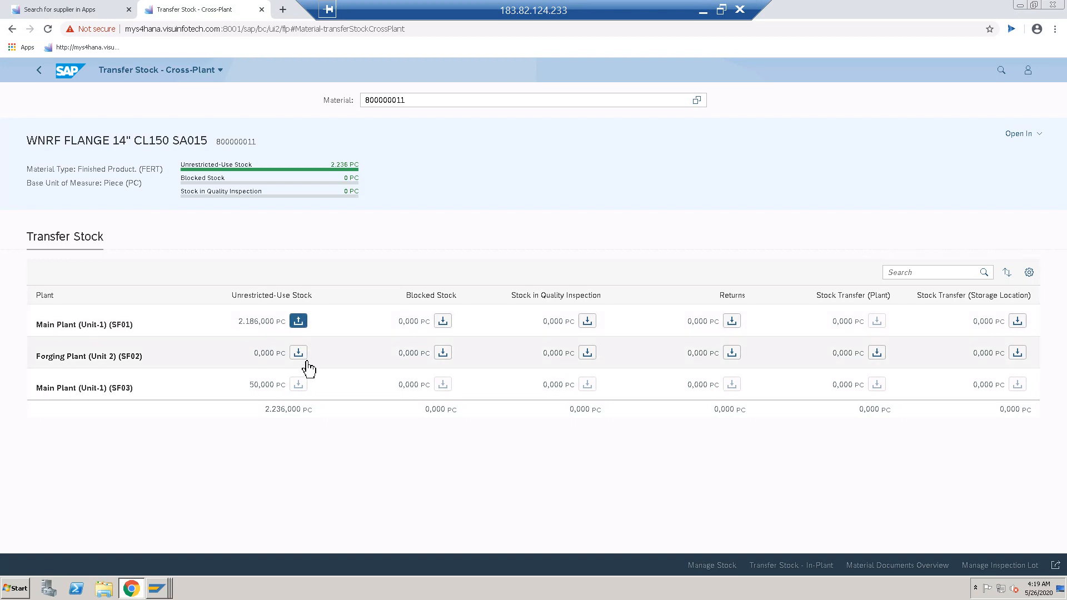
{"action": "left_click", "coordinate": [303, 356]}
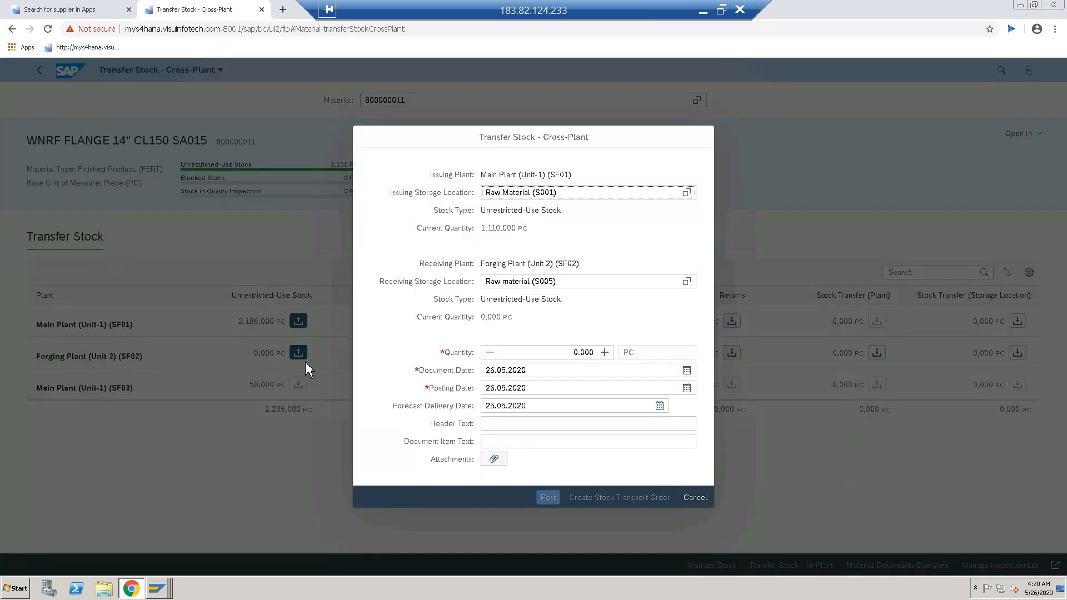
{"action": "left_click", "coordinate": [597, 355]}
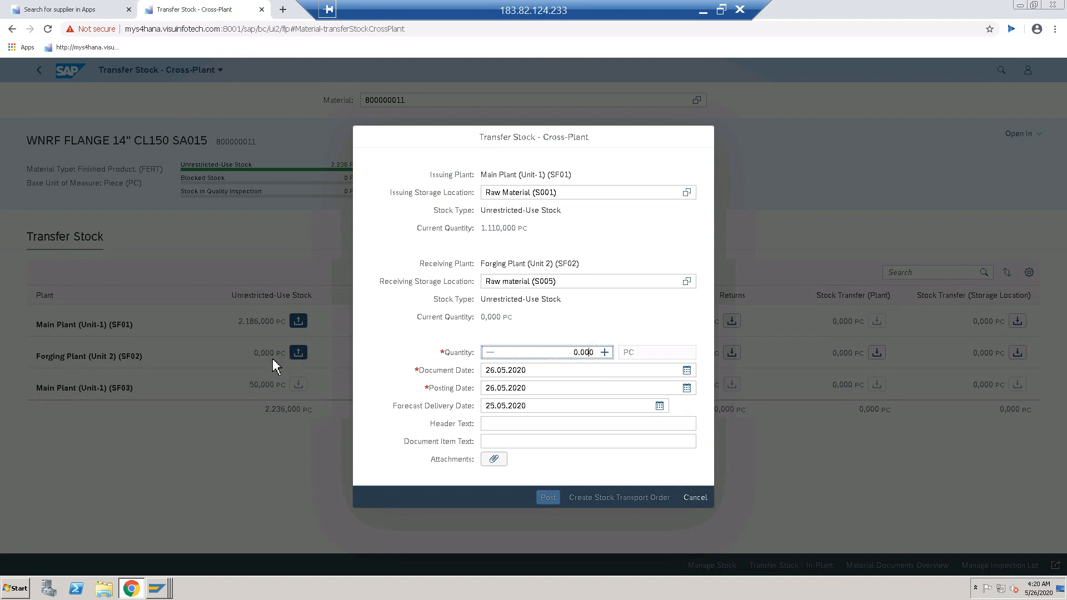
{"action": "left_click", "coordinate": [595, 352]}
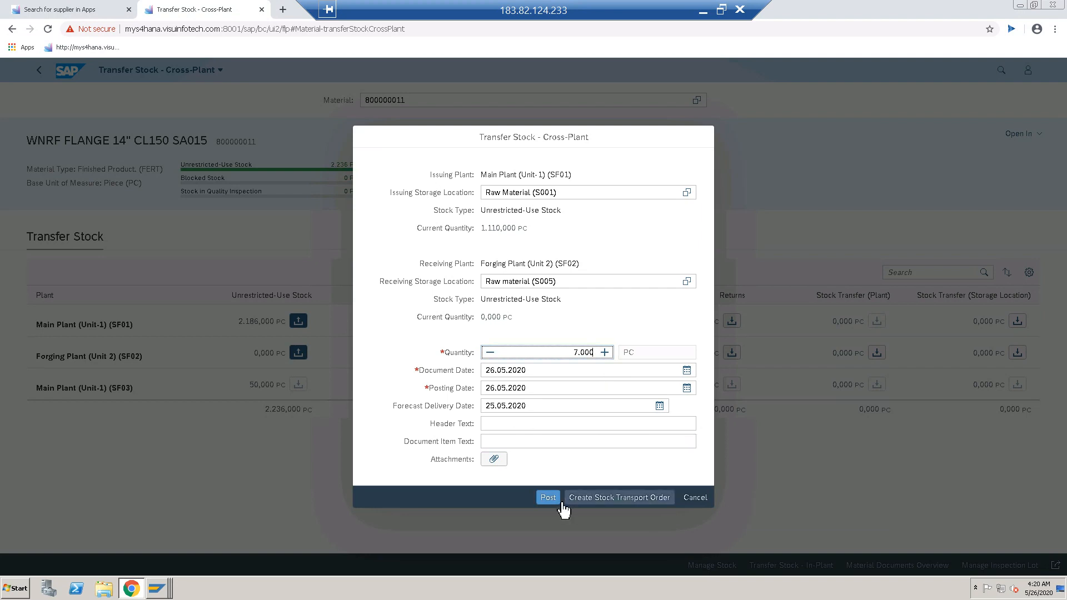
{"action": "left_click", "coordinate": [557, 498]}
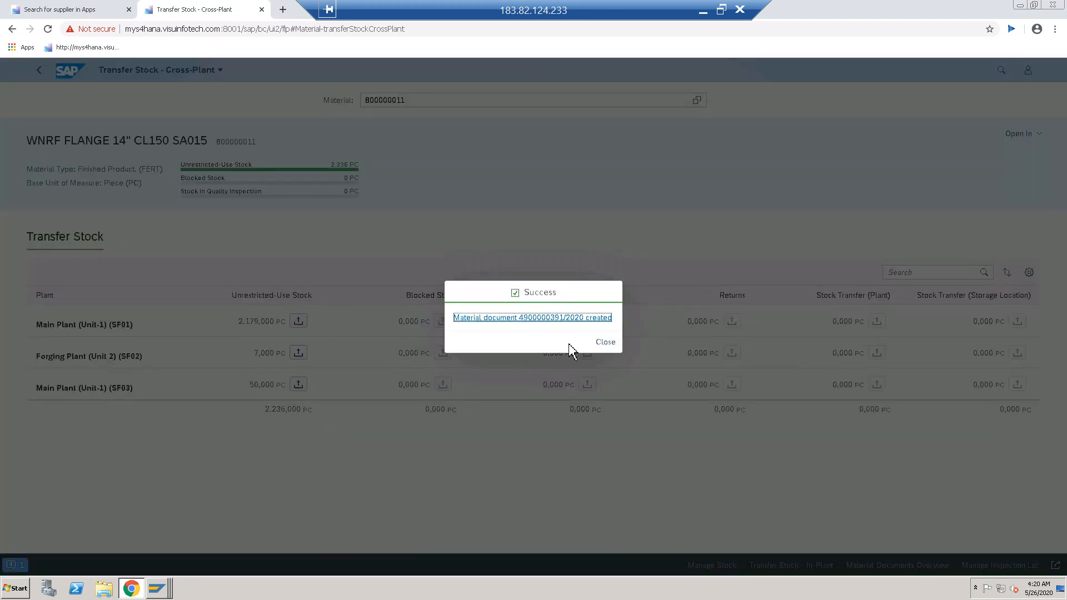
{"action": "left_click", "coordinate": [604, 344]}
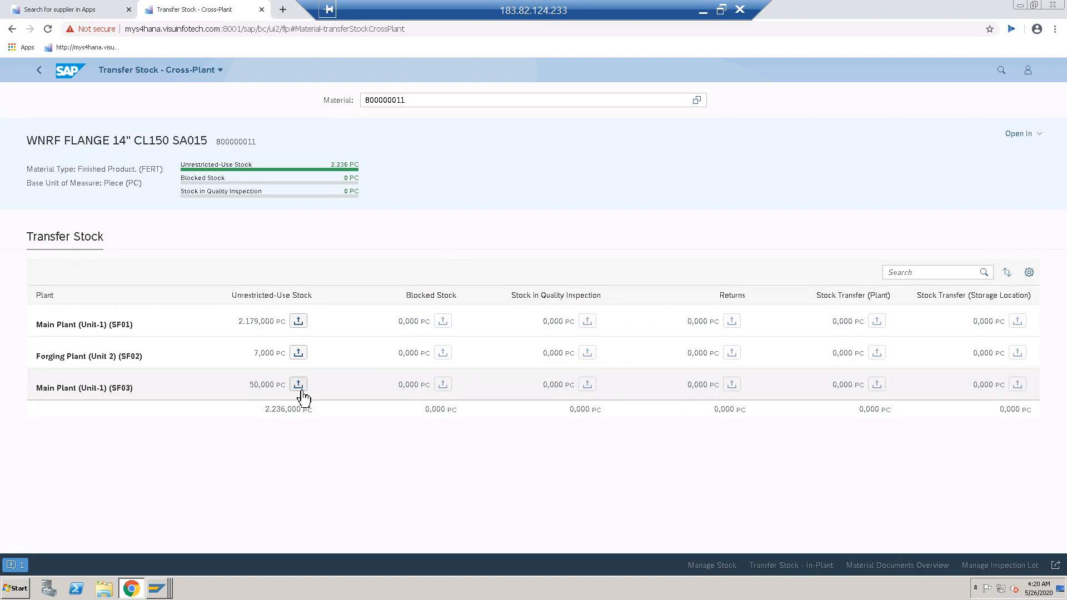
Post a transfer of 1 PC of unrestricted-use stock from Forging Plant SF02 to Main Plant SF01 and close the confirmation
{"action": "left_click", "coordinate": [300, 389]}
{"action": "left_click", "coordinate": [303, 391]}
{"action": "left_click", "coordinate": [303, 359]}
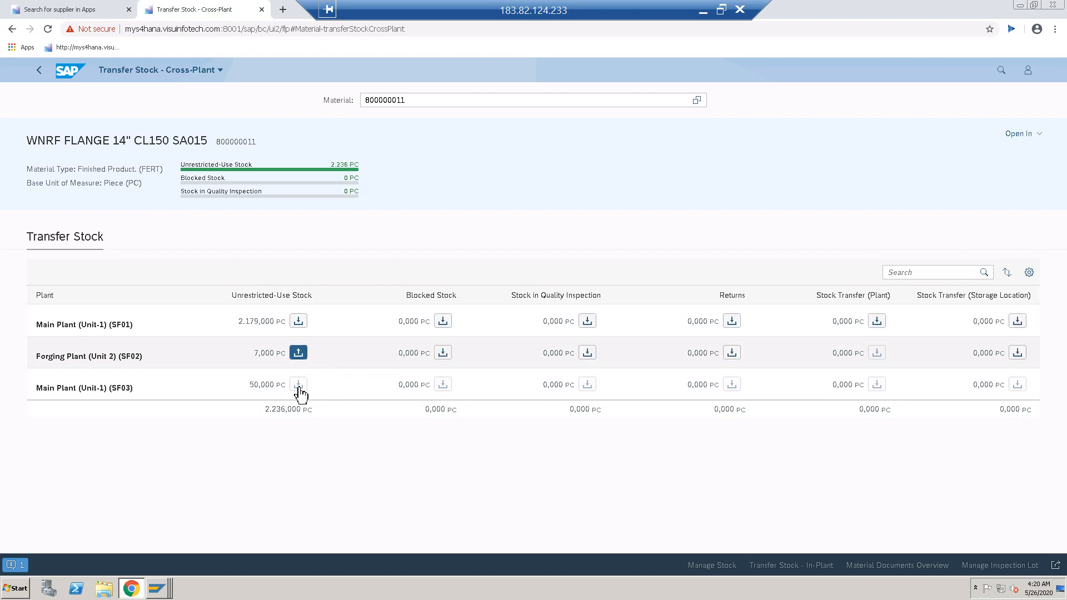
{"action": "left_click", "coordinate": [303, 391]}
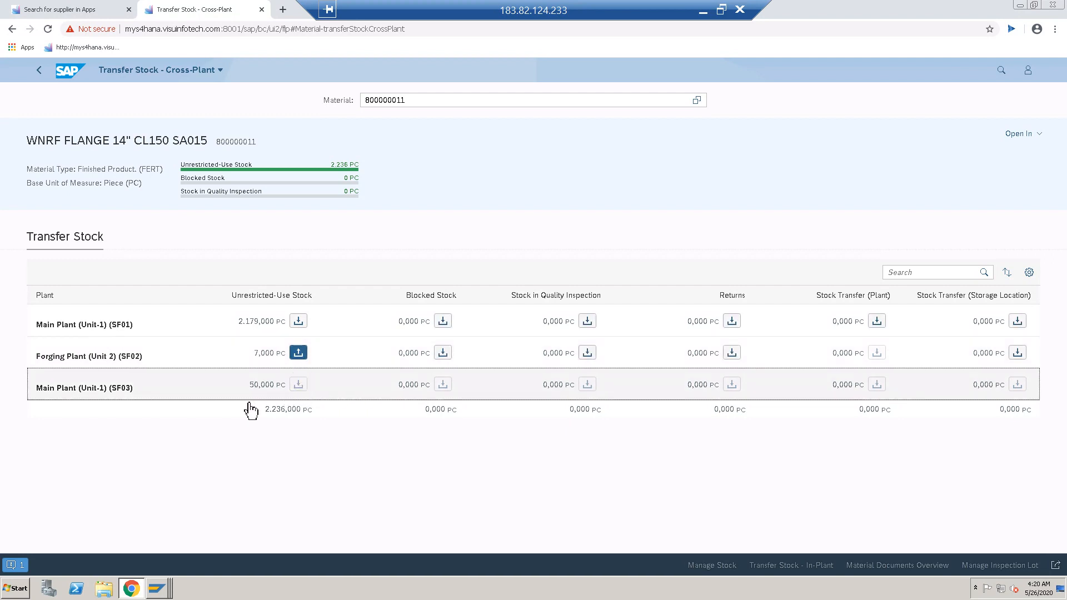
{"action": "left_click", "coordinate": [290, 471]}
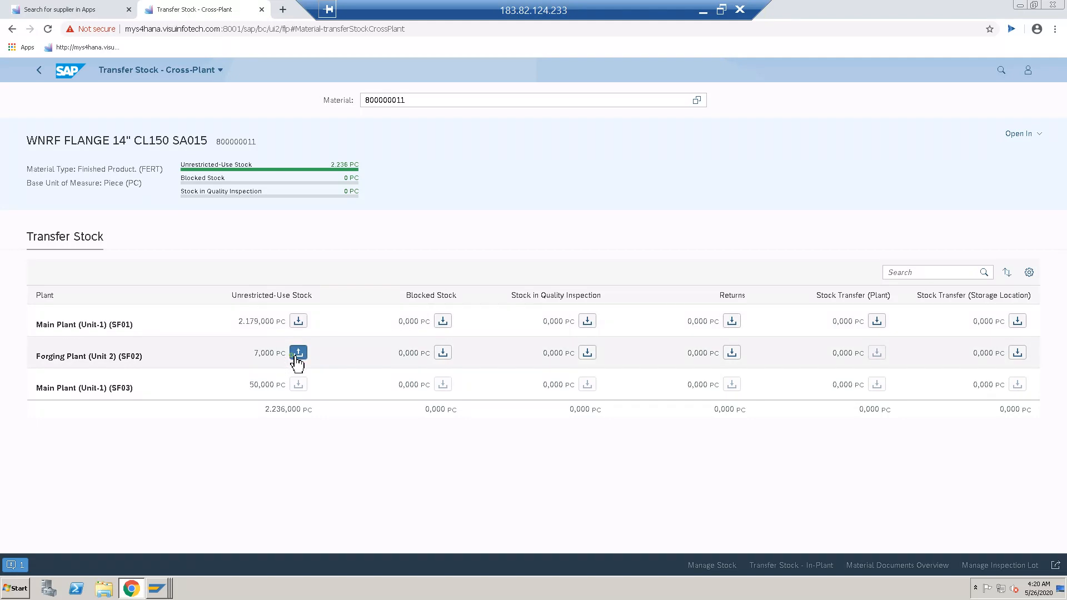
{"action": "left_click", "coordinate": [298, 322]}
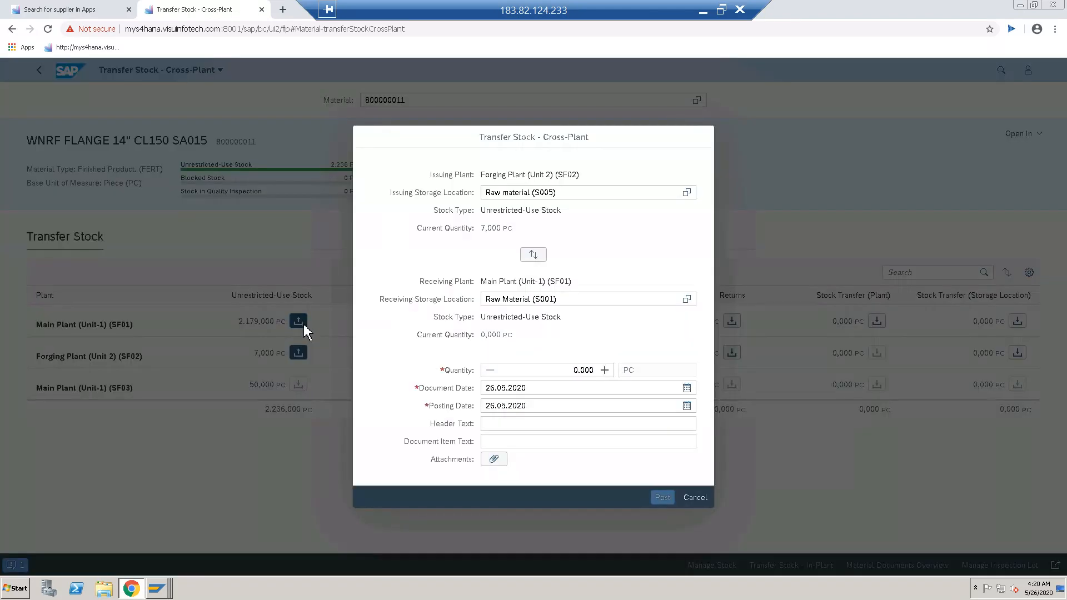
{"action": "left_click", "coordinate": [598, 365]}
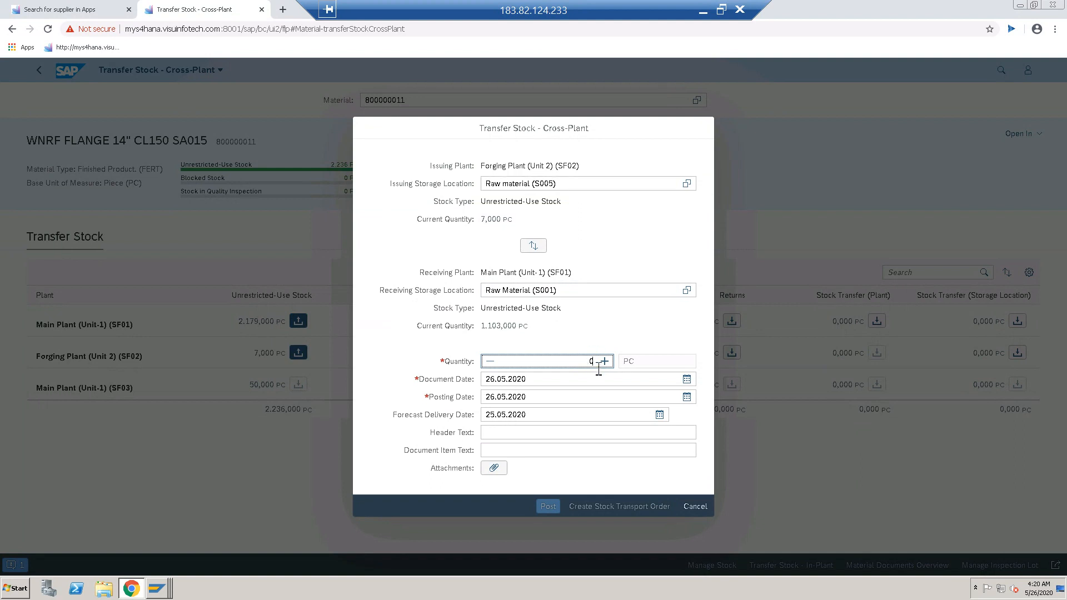
{"action": "type", "text": "1"}
{"action": "key", "text": "Return"}
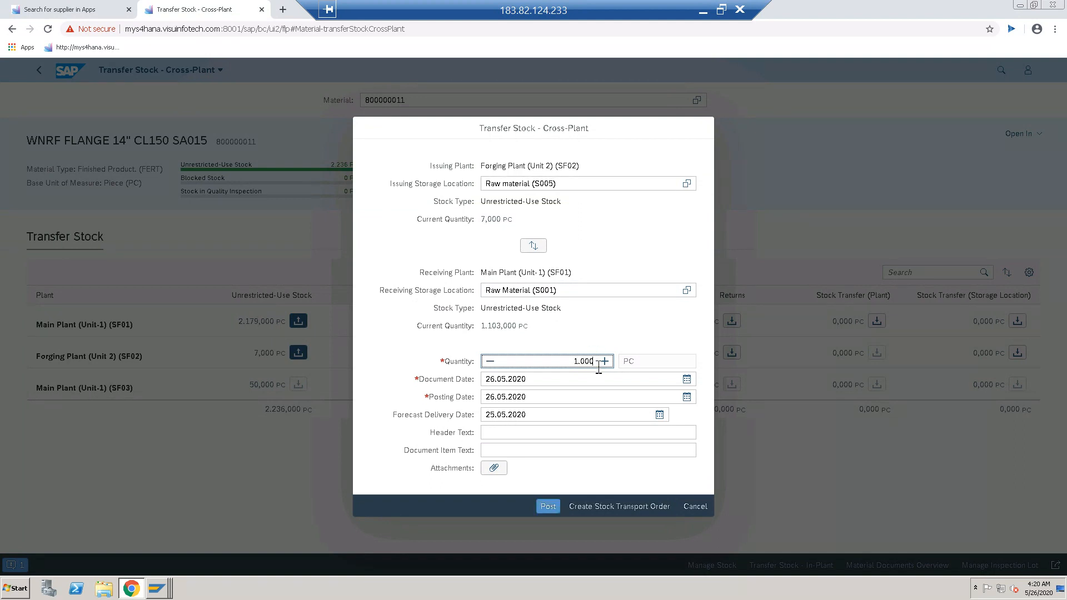
{"action": "left_click", "coordinate": [551, 509]}
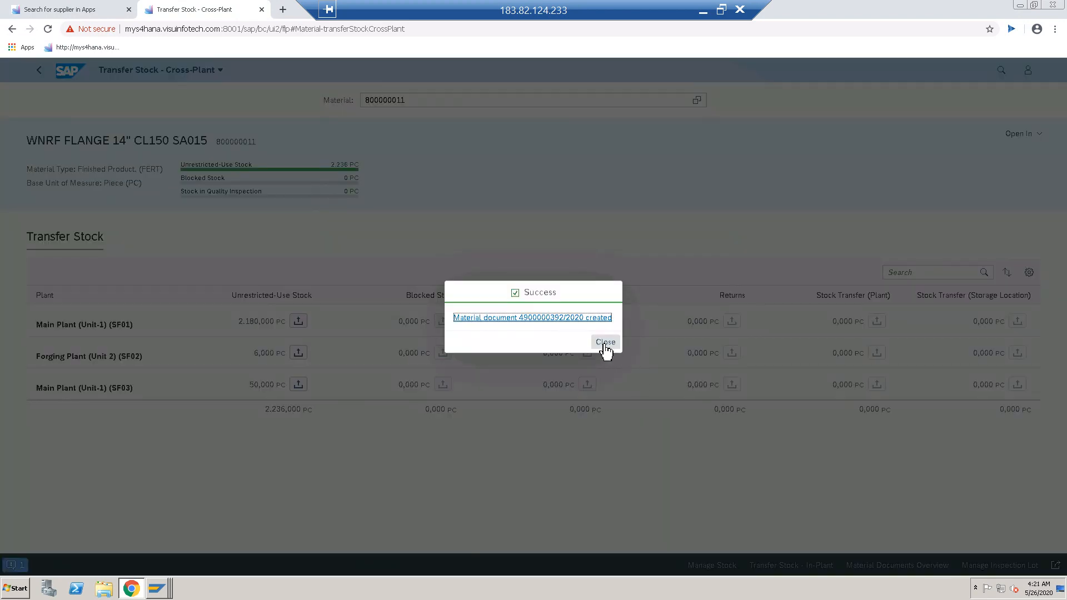
{"action": "left_click", "coordinate": [606, 342]}
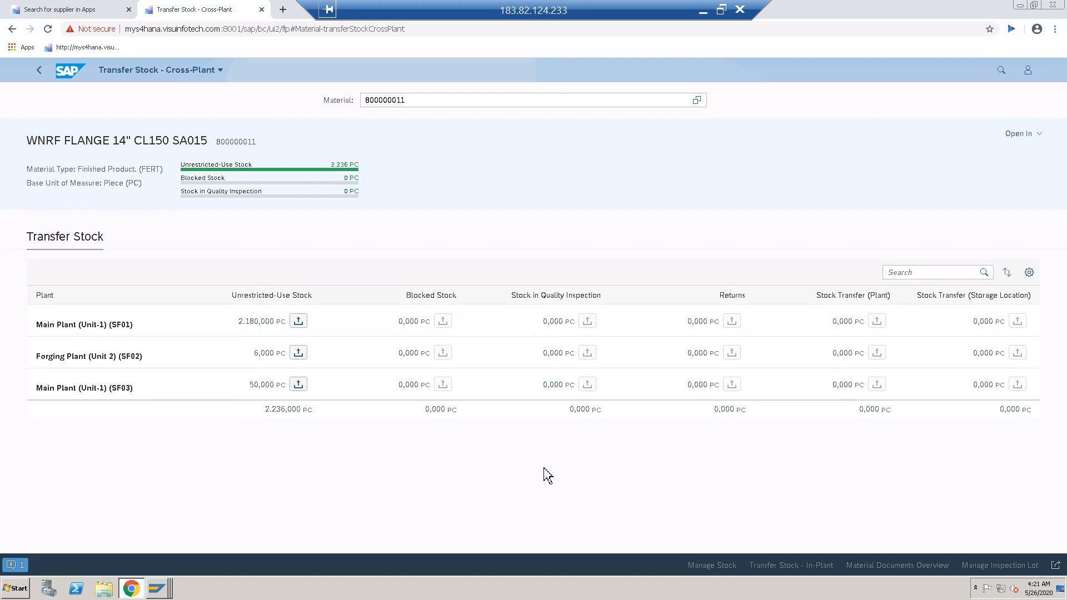
Post 1 PC of Forging Plant SF02's unrestricted-use stock to its blocked stock and close the confirmation
{"action": "left_click", "coordinate": [301, 357]}
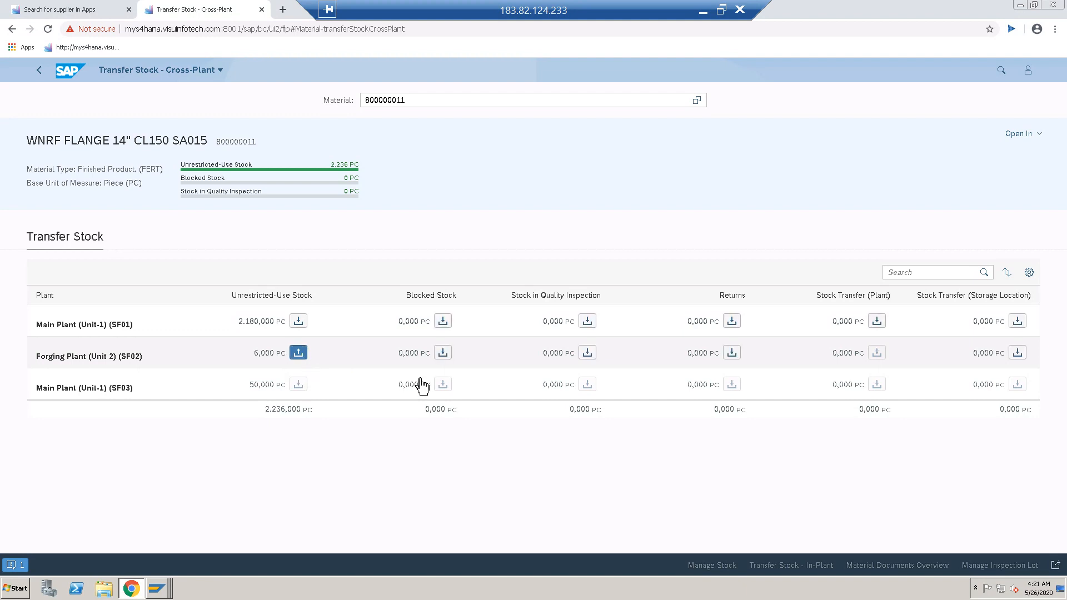
{"action": "left_click", "coordinate": [442, 354]}
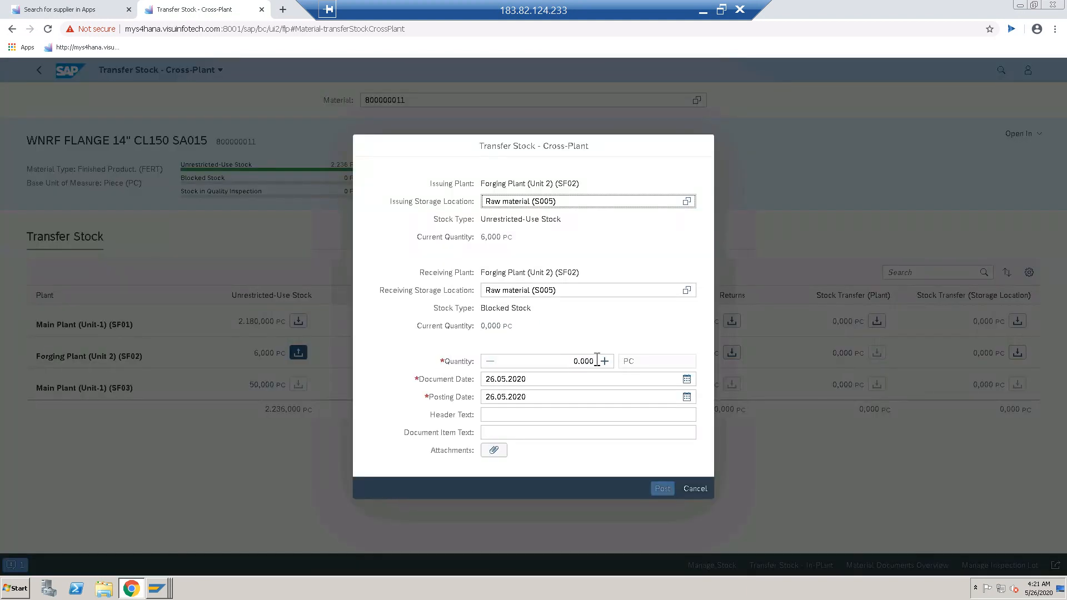
{"action": "left_click", "coordinate": [600, 361]}
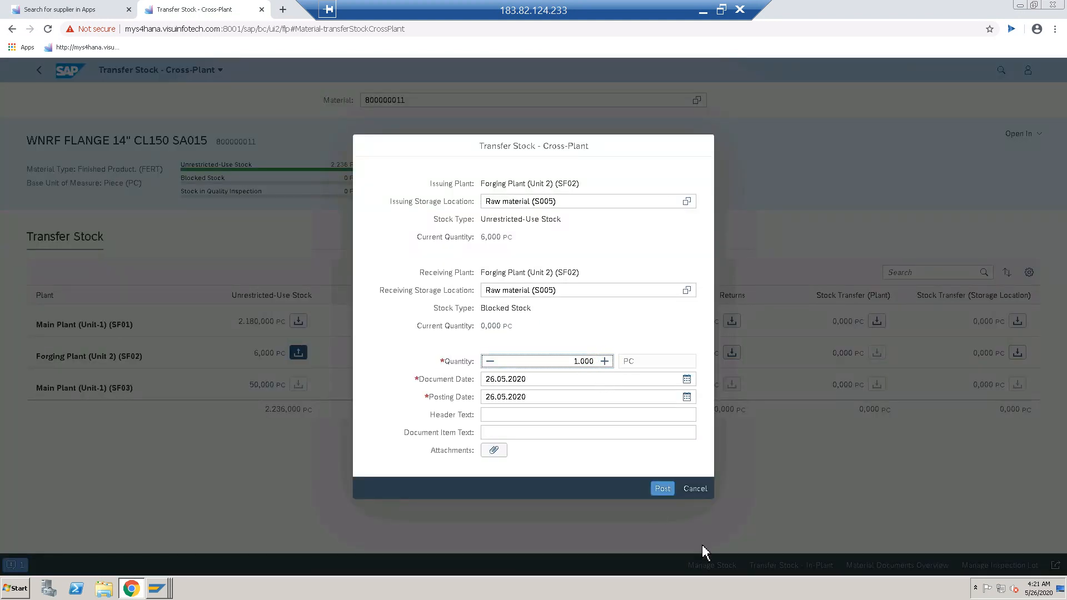
{"action": "left_click", "coordinate": [665, 491]}
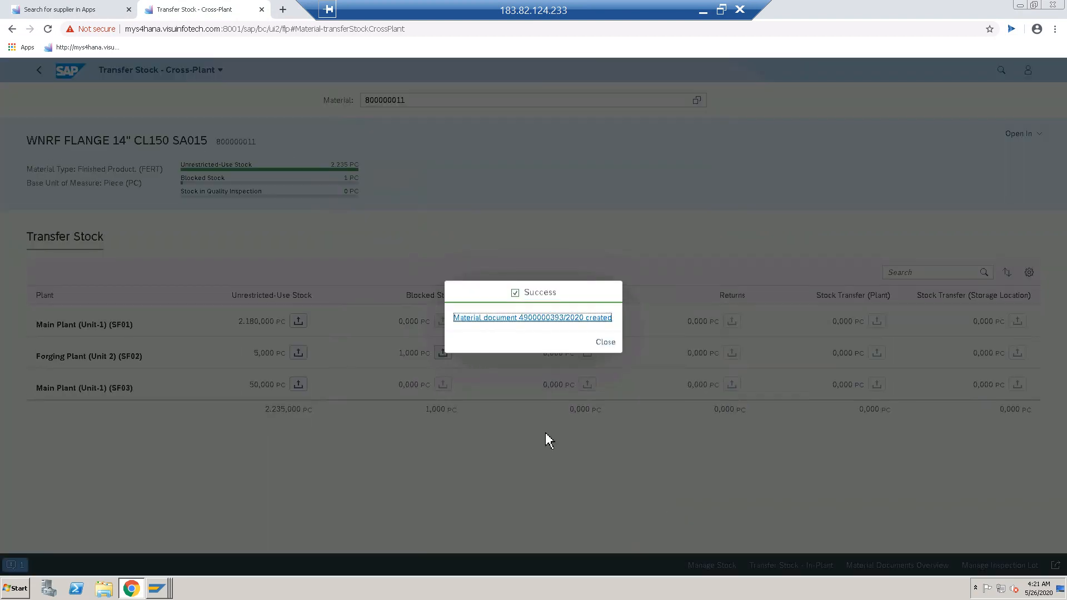
{"action": "left_click", "coordinate": [605, 348]}
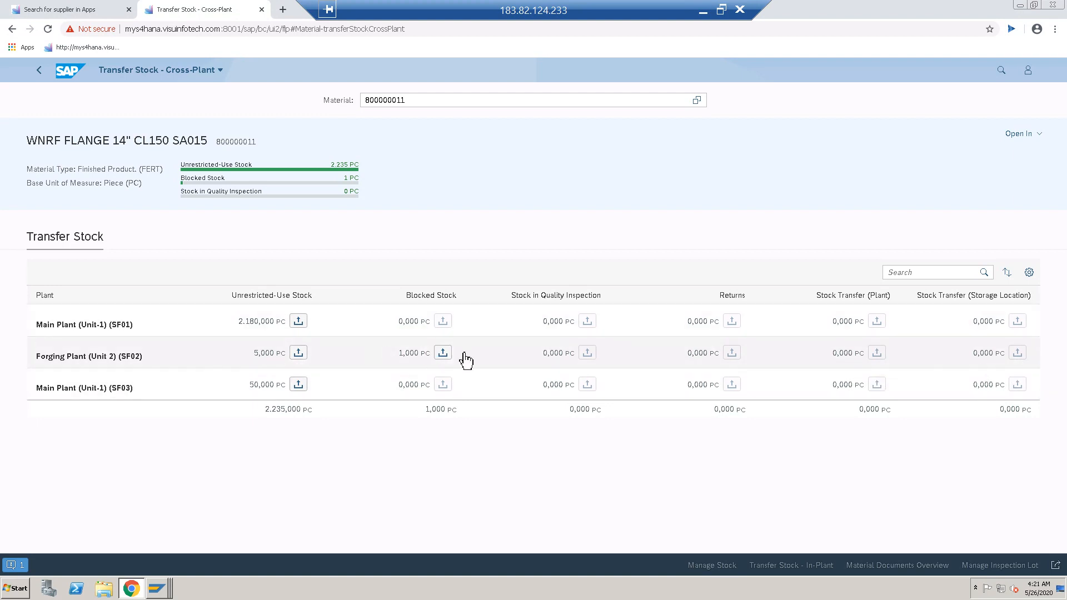
Post 1 PC of Forging Plant SF02's blocked stock back to unrestricted-use stock and close the confirmation
{"action": "left_click", "coordinate": [442, 354]}
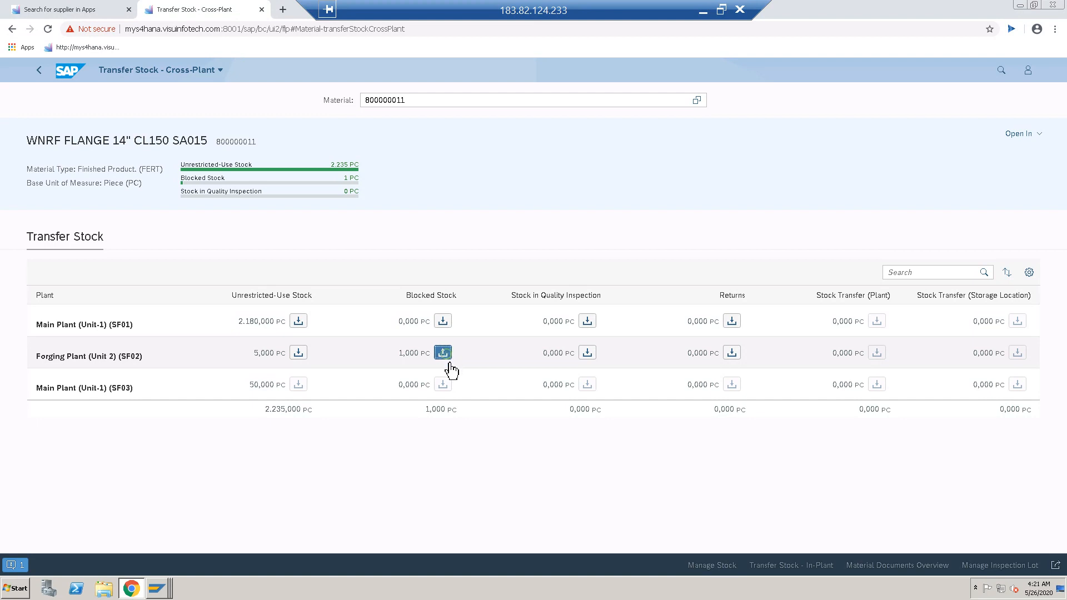
{"action": "left_click", "coordinate": [444, 357]}
{"action": "left_click", "coordinate": [443, 356]}
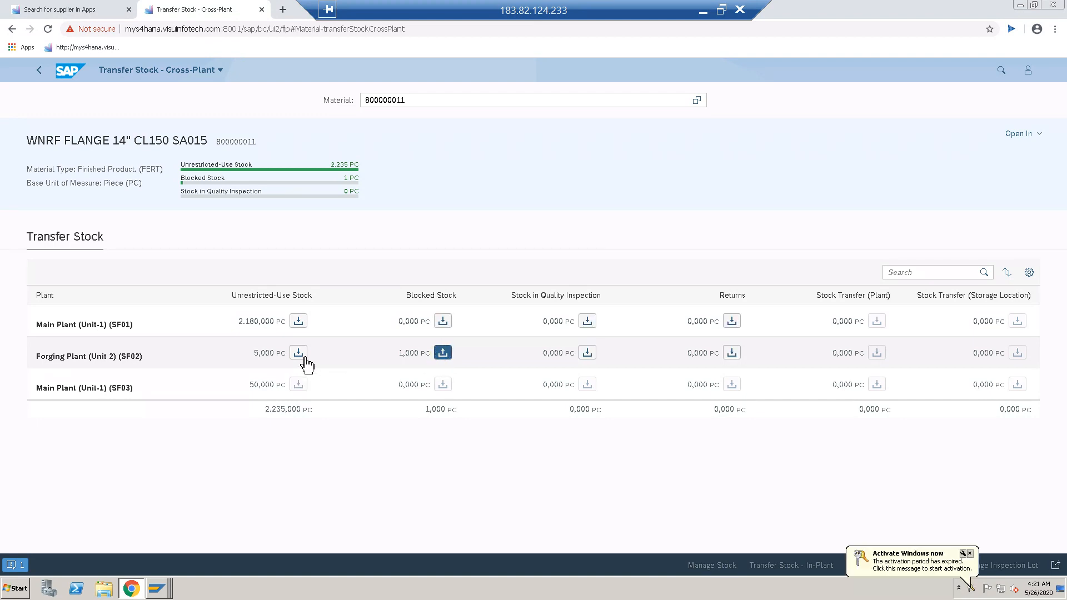
{"action": "left_click", "coordinate": [300, 356]}
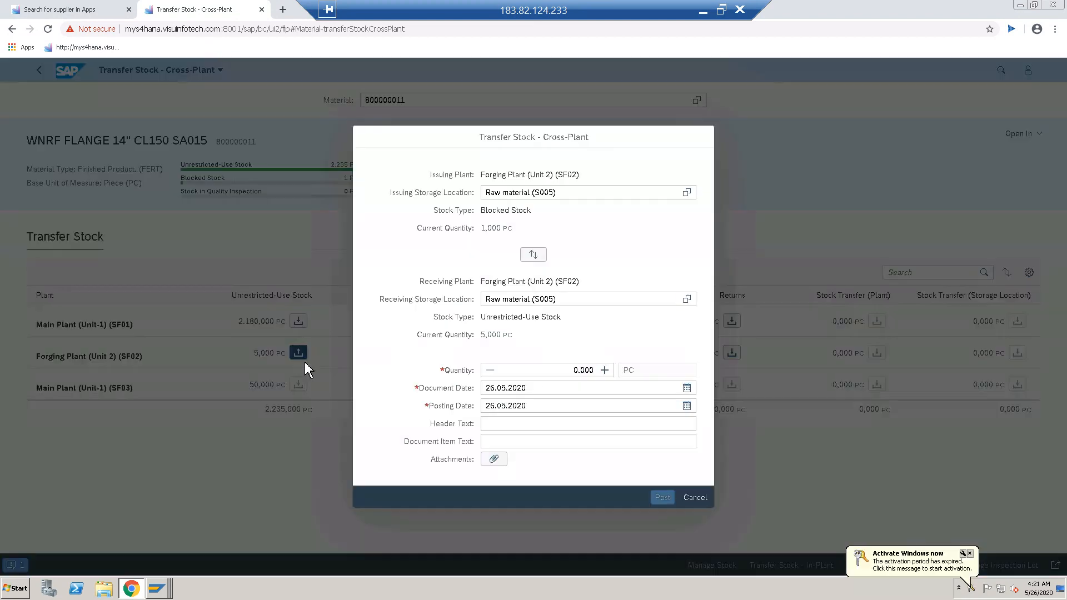
{"action": "left_click", "coordinate": [598, 370]}
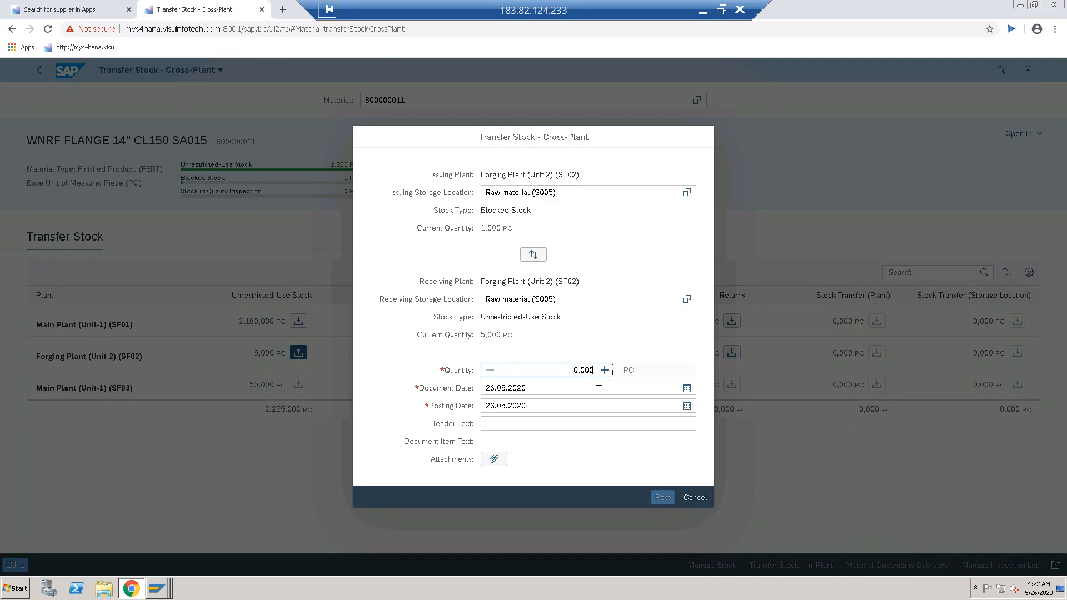
{"action": "key", "text": "BackSpace"}
{"action": "key", "text": "BackSpace"}
{"action": "key", "text": "BackSpace"}
{"action": "key", "text": "BackSpace"}
{"action": "type", "text": "1"}
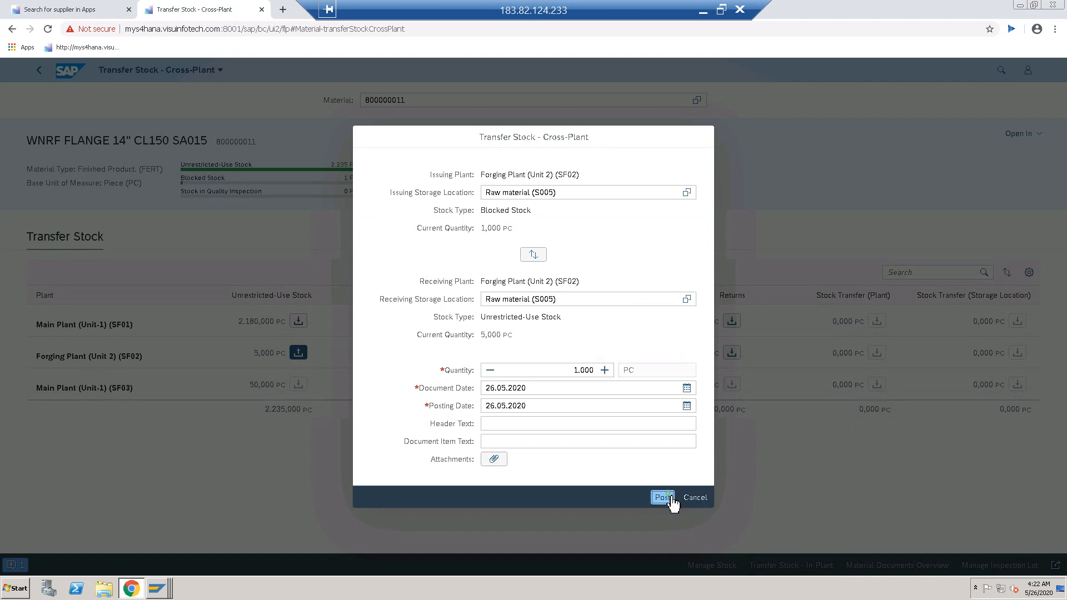
{"action": "left_click", "coordinate": [671, 499]}
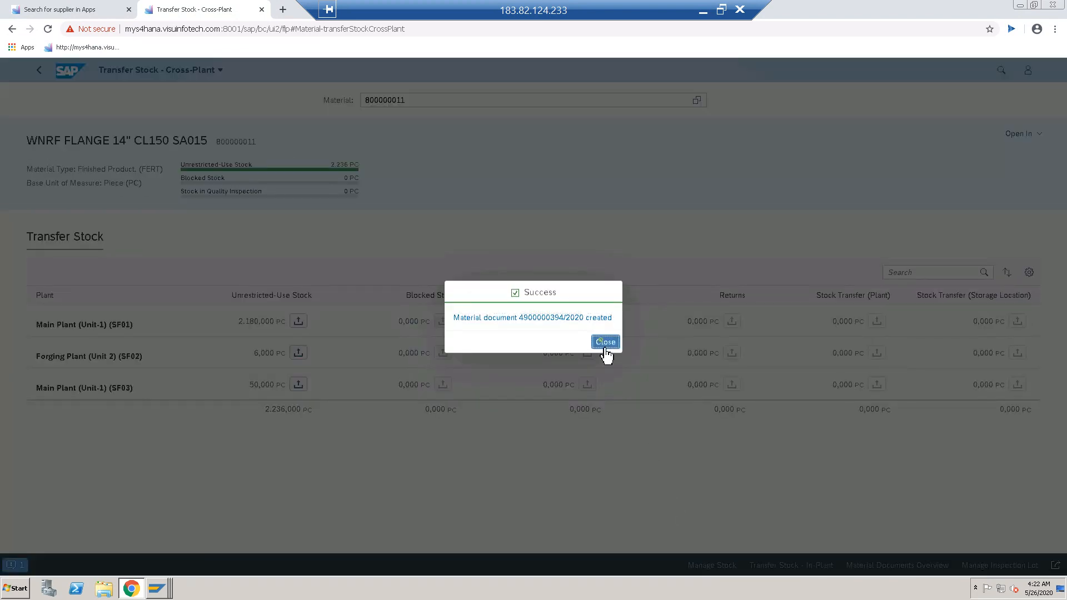
{"action": "left_click", "coordinate": [605, 341]}
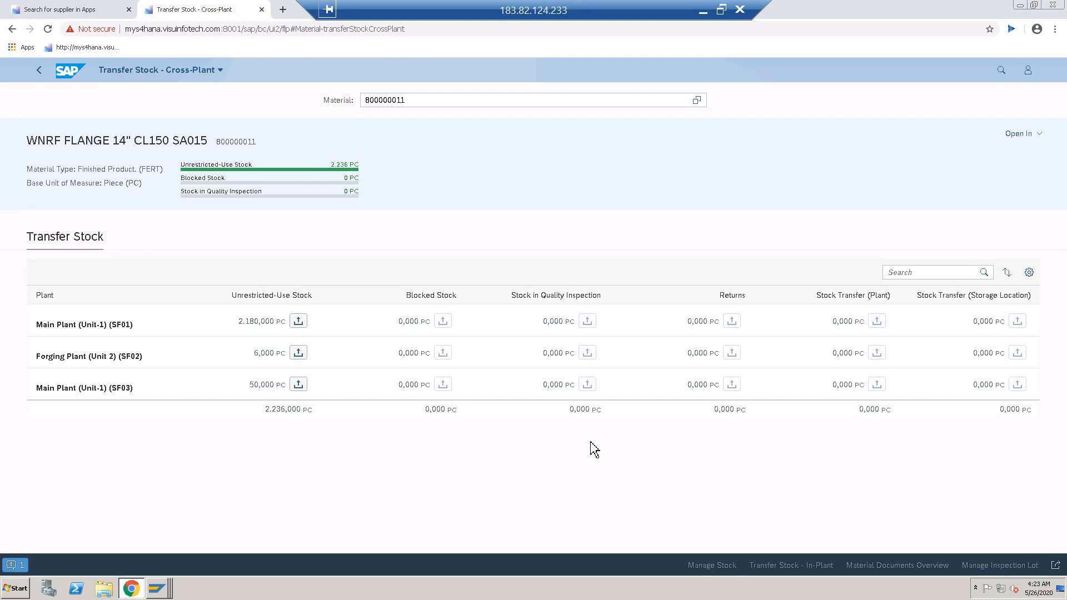
Minimize the remote desktop session to return to the SAP Training document in Word
{"action": "left_click", "coordinate": [703, 11]}
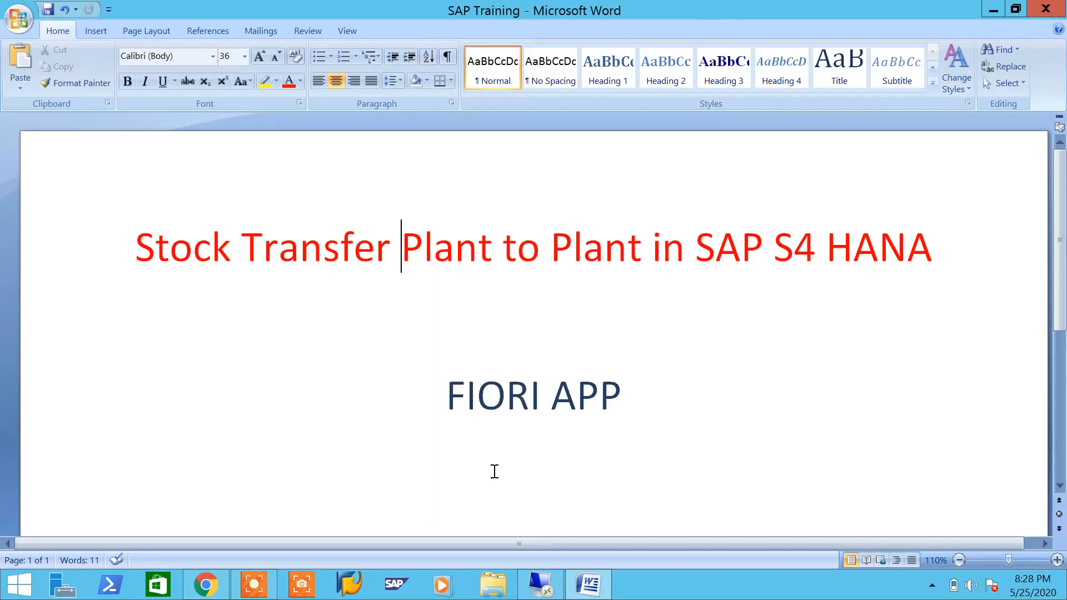